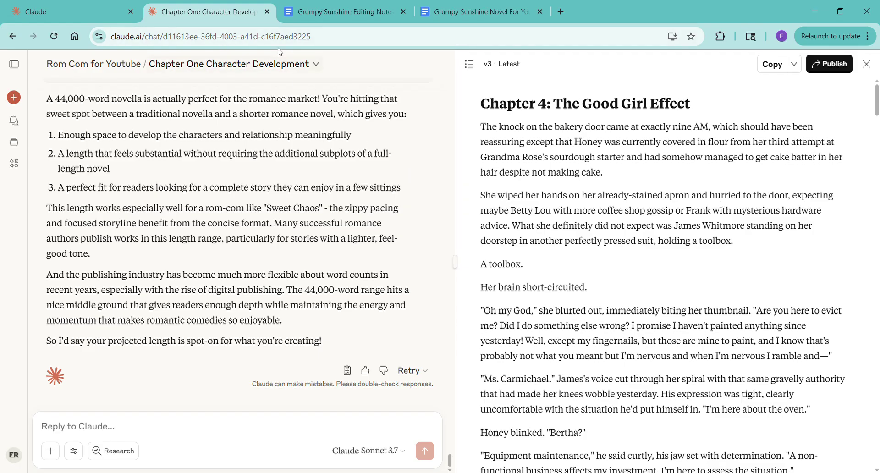
# Step: Remove the old "Chapter 4: The Good Girl Effect (Revised).md" file from the Rom Com for Youtube project knowledge
pyautogui.click(101, 14)
pyautogui.click(683, 248)
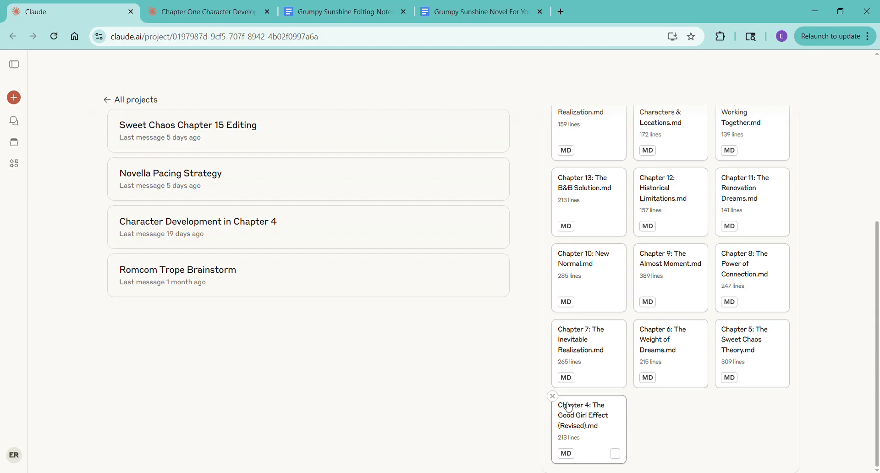
pyautogui.scroll(2, 556, 400)
pyautogui.scroll(3, 555, 401)
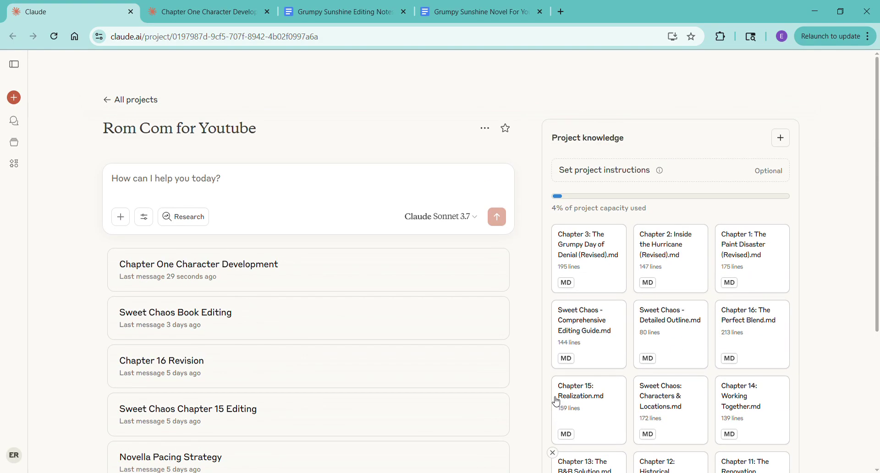
# Step: Copy the latest Chapter 4 artifact from the Chapter One Character Development chat to the project, and reload the project page
pyautogui.click(212, 14)
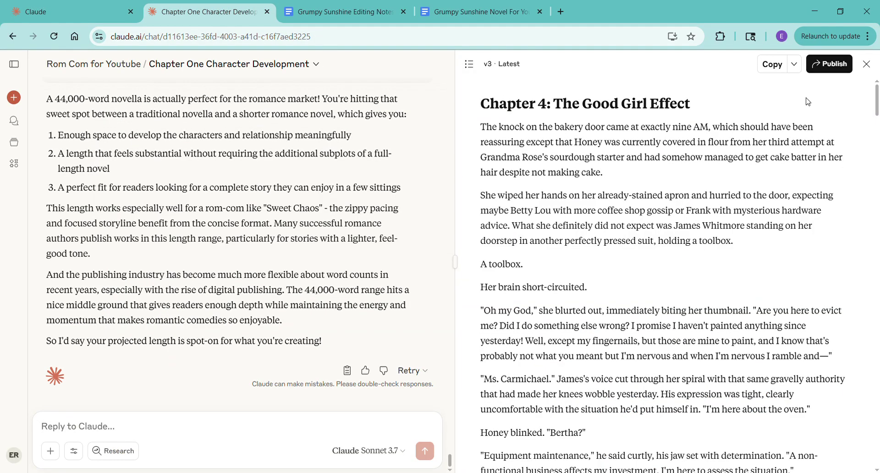
pyautogui.click(794, 64)
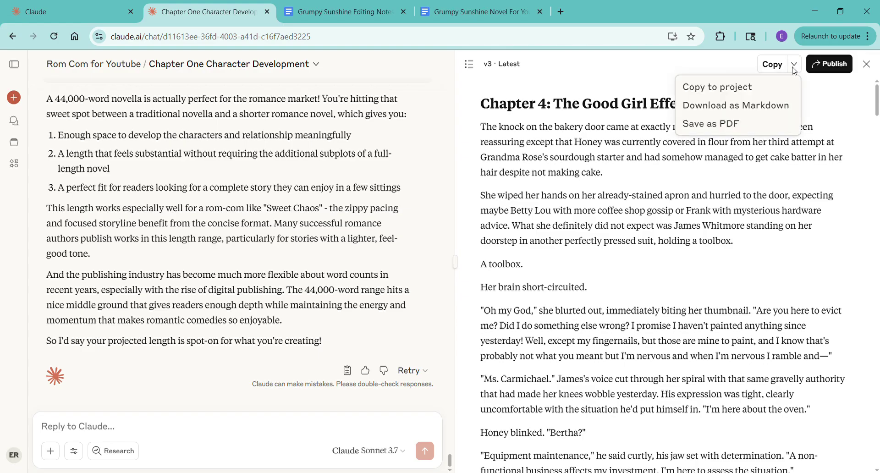
pyautogui.click(742, 91)
pyautogui.click(50, 11)
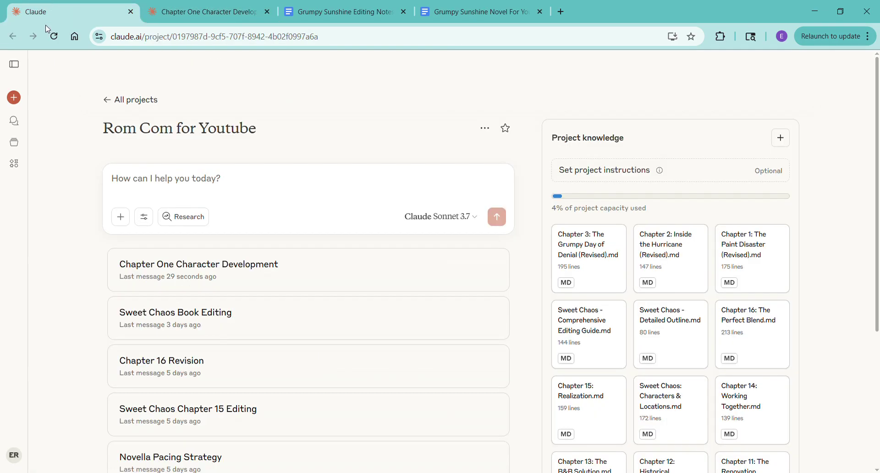
pyautogui.click(54, 39)
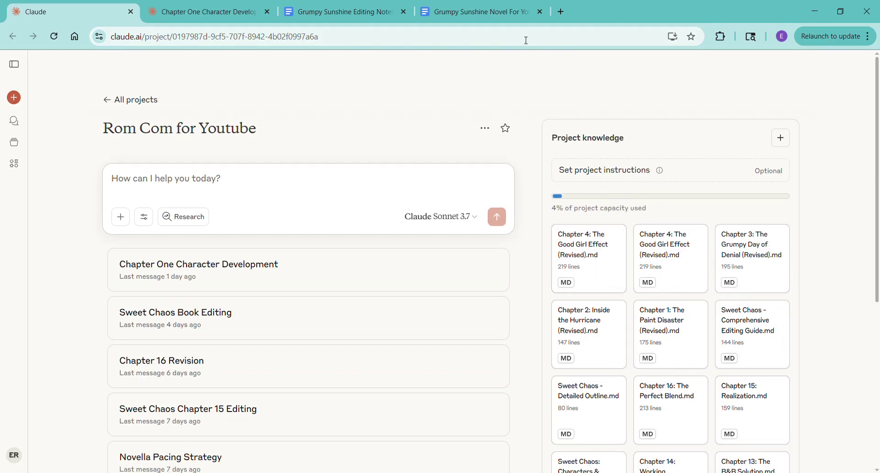
# Step: Look through the Chapter 4 text in the Grumpy Sunshine Novel For YouTube document, down to its end
pyautogui.click(487, 14)
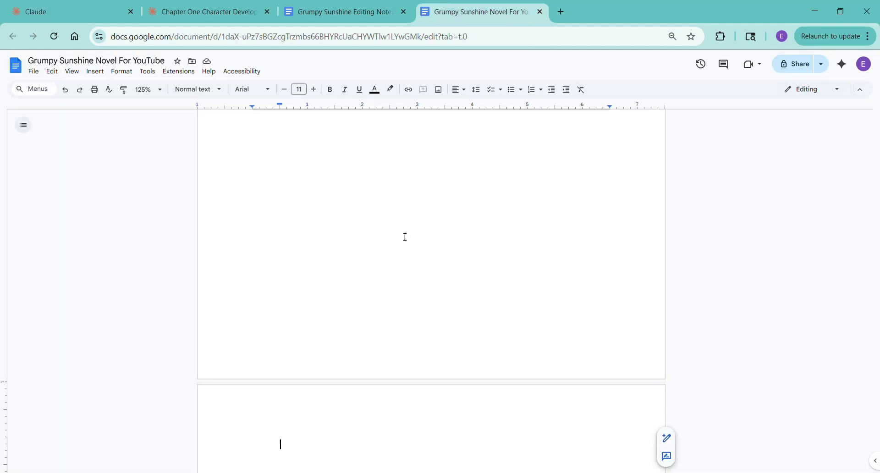
pyautogui.scroll(10, 403, 238)
pyautogui.scroll(20, 402, 239)
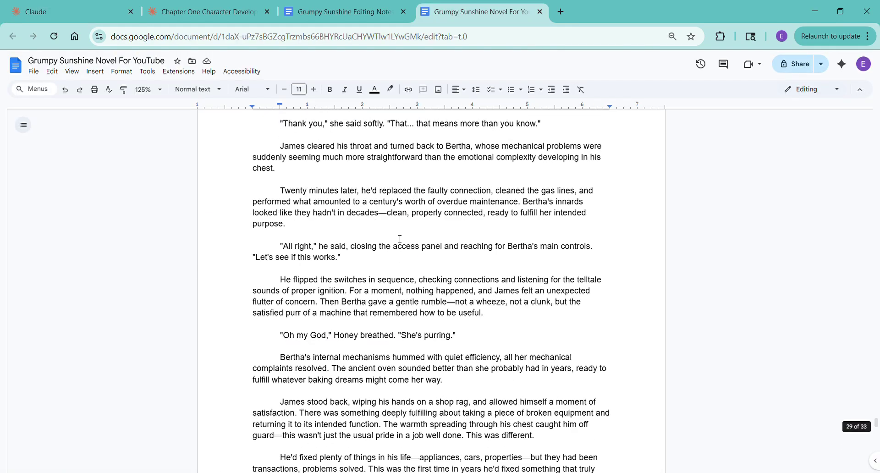
pyautogui.scroll(20, 393, 234)
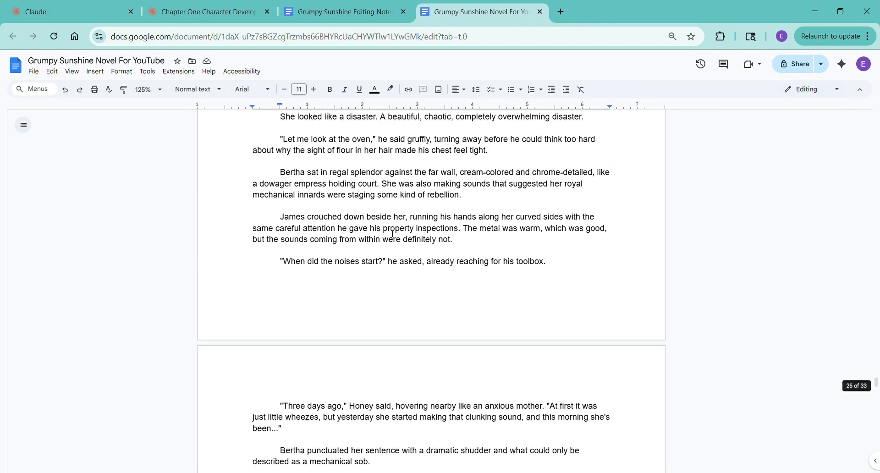
pyautogui.scroll(-11, 401, 253)
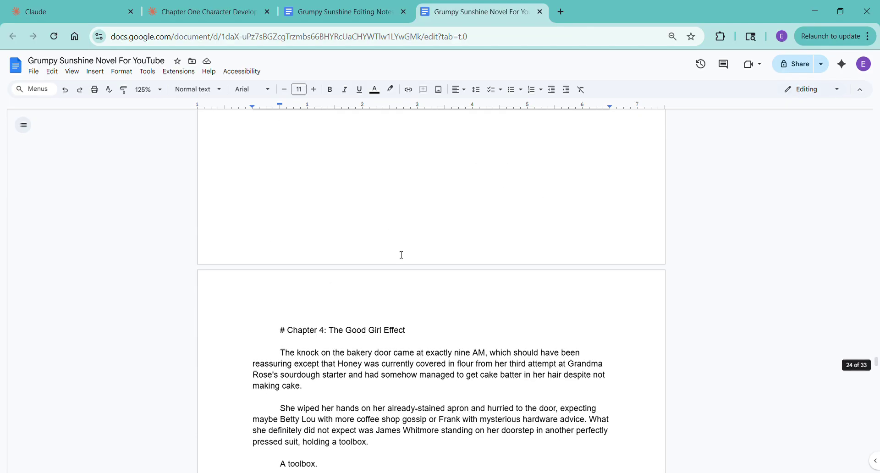
pyautogui.scroll(5, 258, 220)
pyautogui.scroll(-20, 413, 285)
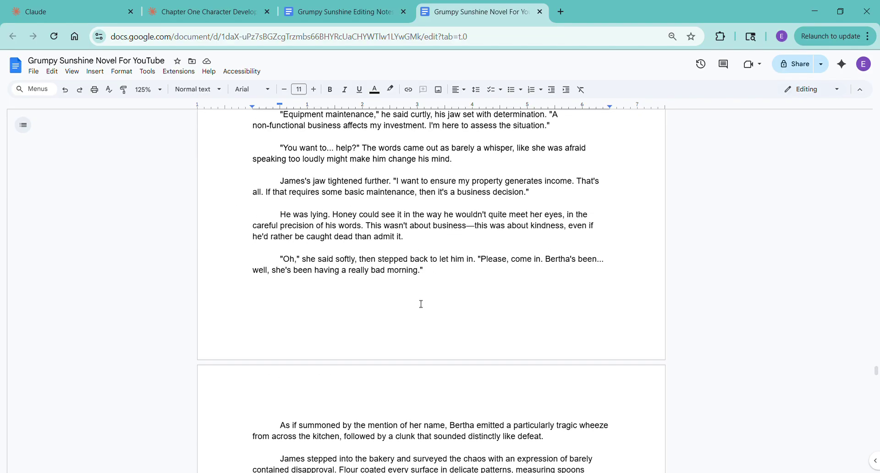
pyautogui.scroll(-20, 413, 285)
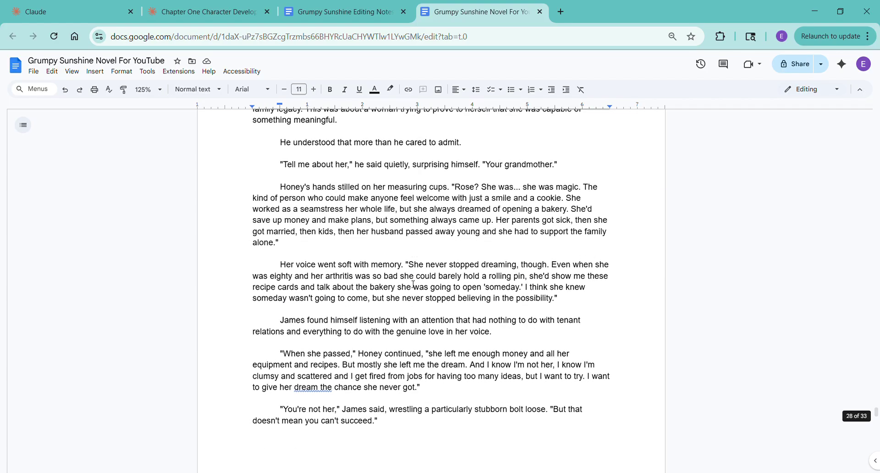
pyautogui.scroll(-15, 418, 281)
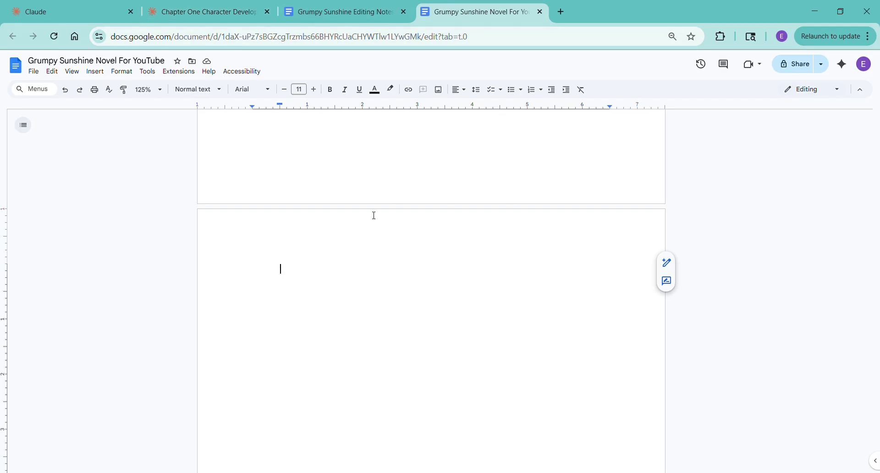
# Step: Copy the full text of "Chapter 5: The Sweet Chaos Theory.md" from the project knowledge and close the file
pyautogui.click(90, 20)
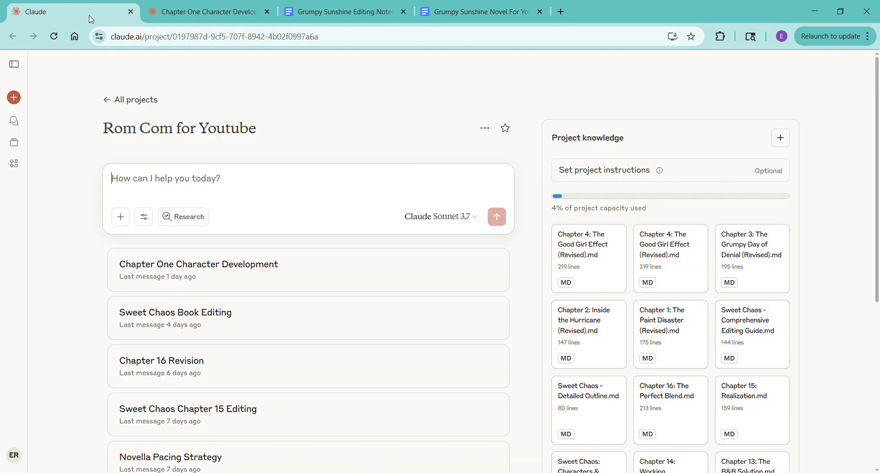
pyautogui.scroll(-6, 675, 328)
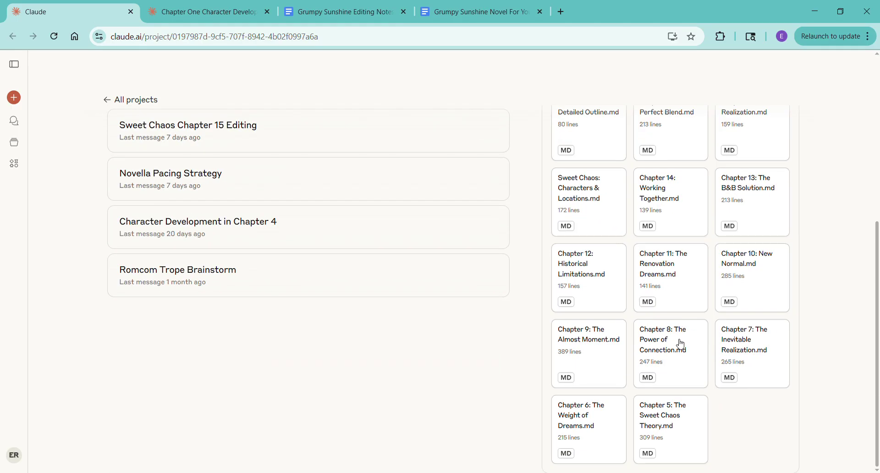
pyautogui.click(687, 436)
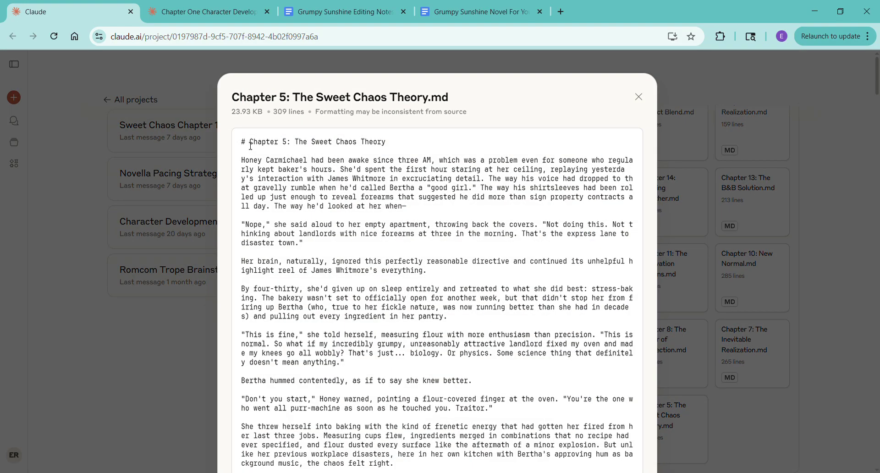
pyautogui.moveTo(242, 142); pyautogui.dragTo(587, 426)
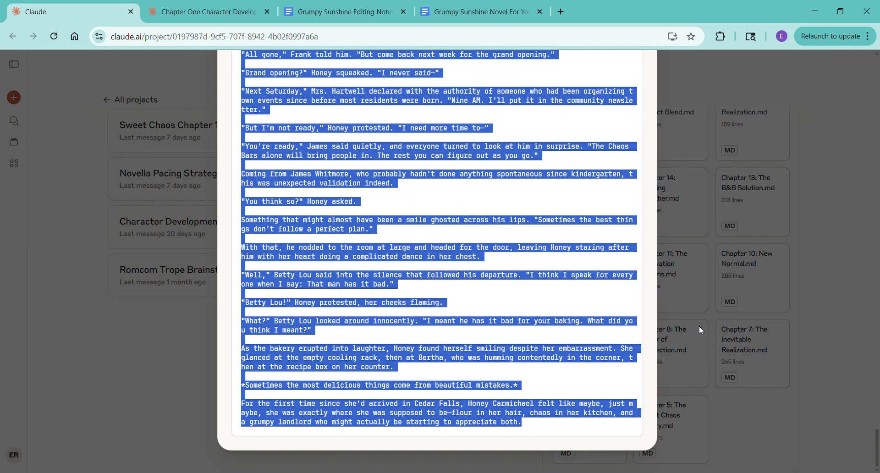
pyautogui.click(835, 312)
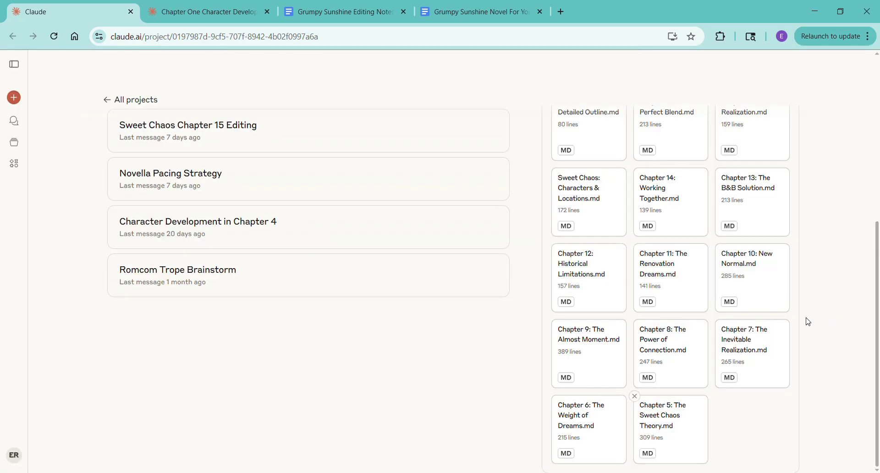
# Step: In the Chapter One Character Development chat, draft "we're going to do chapter 5 edits now, here is the chapter -" and paste the chapter
pyautogui.click(202, 8)
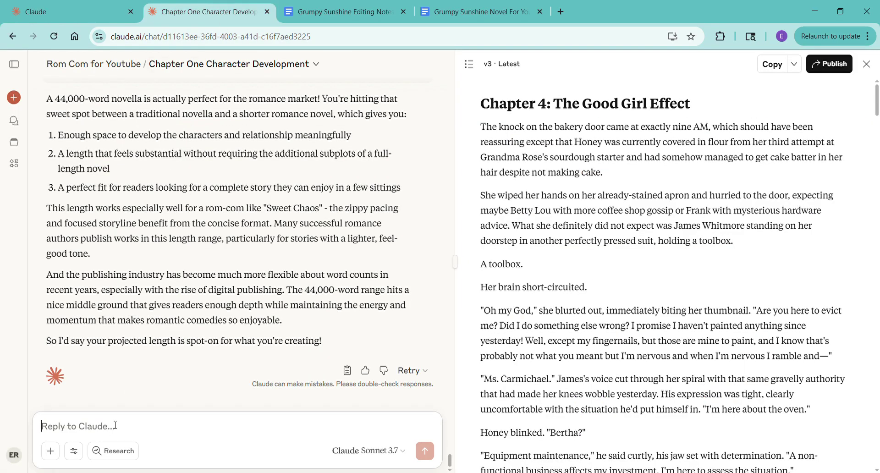
pyautogui.write("we're going ")
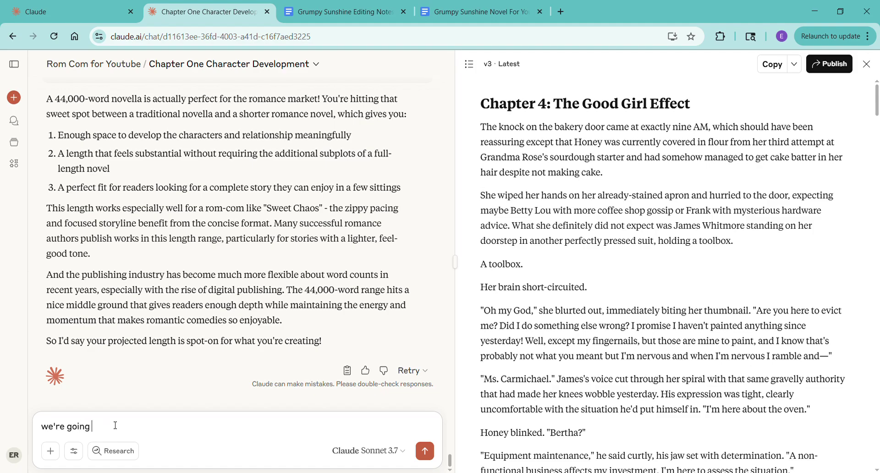
pyautogui.write('to do chapter 5 edits now, here is ')
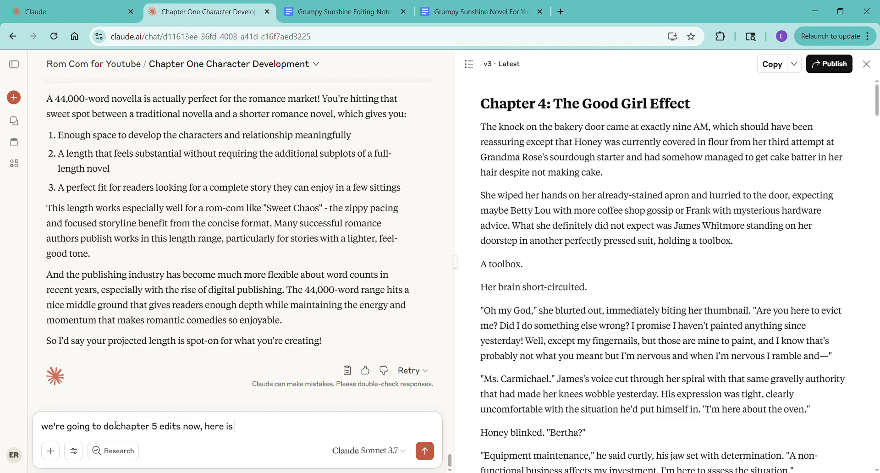
pyautogui.write('the chapter -')
pyautogui.hotkey('ctrl', 'v')
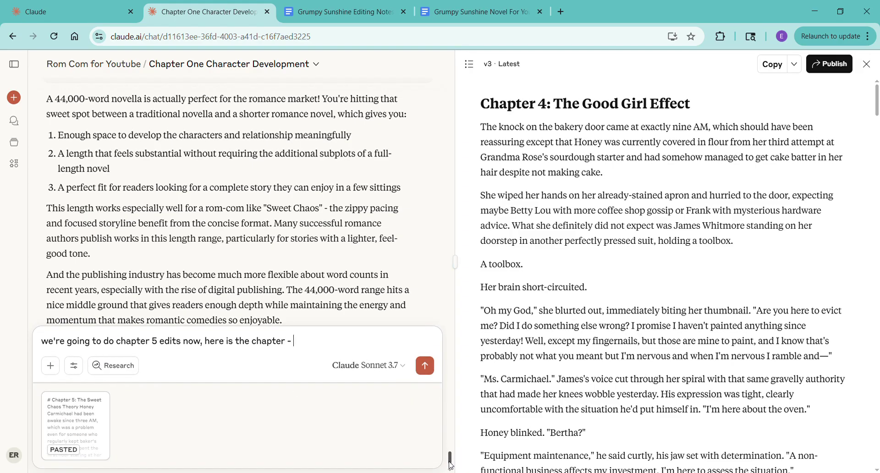
# Step: Highlight the Chapter 4 notes in gray in the Grumpy Sunshine Editing Notes document
pyautogui.click(310, 12)
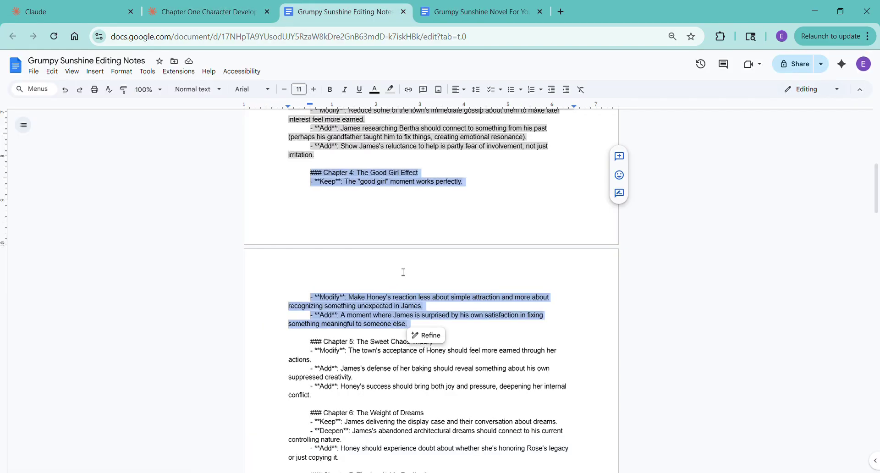
pyautogui.click(390, 89)
pyautogui.click(455, 121)
pyautogui.click(491, 328)
# Step: Copy the Chapter 5: The Sweet Chaos Theory editing notes and set the document zoom to 125%
pyautogui.scroll(-4, 491, 329)
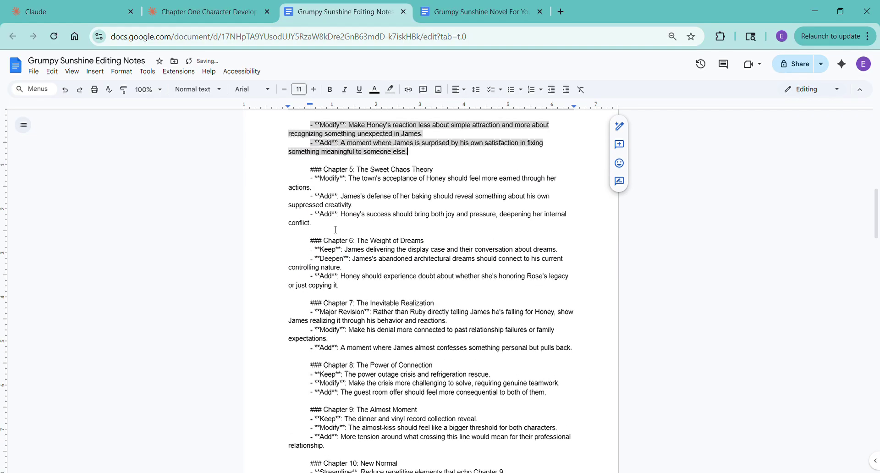
pyautogui.moveTo(310, 169); pyautogui.dragTo(383, 227)
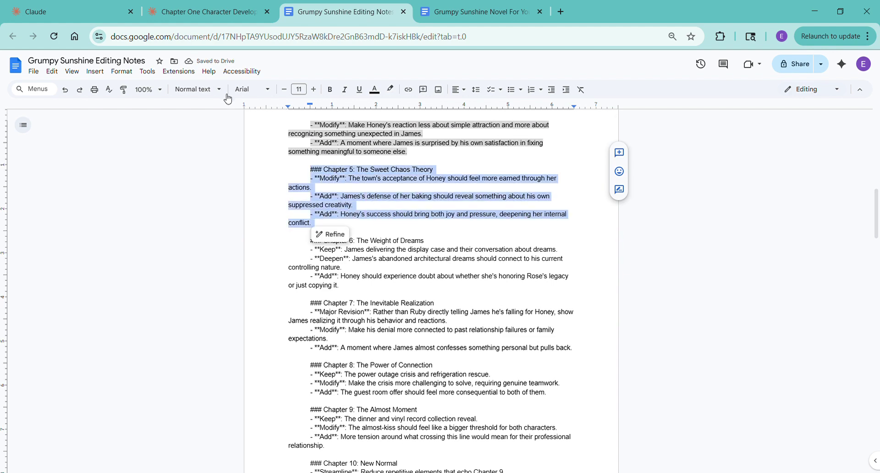
pyautogui.click(160, 90)
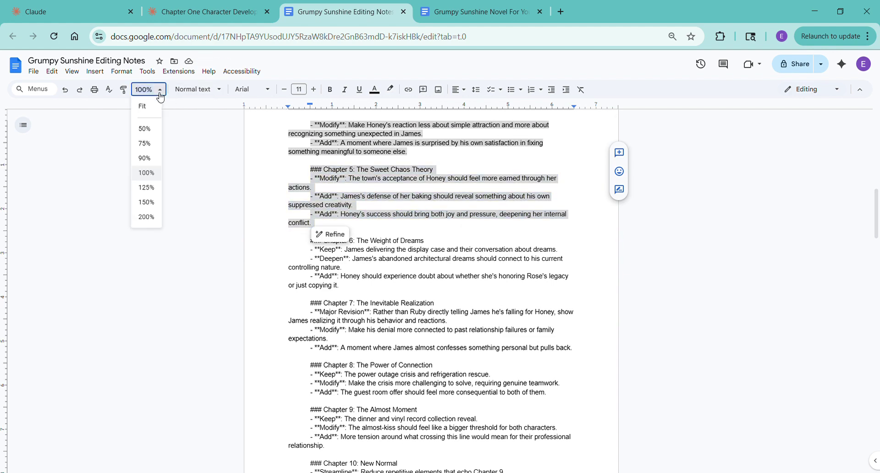
pyautogui.click(155, 187)
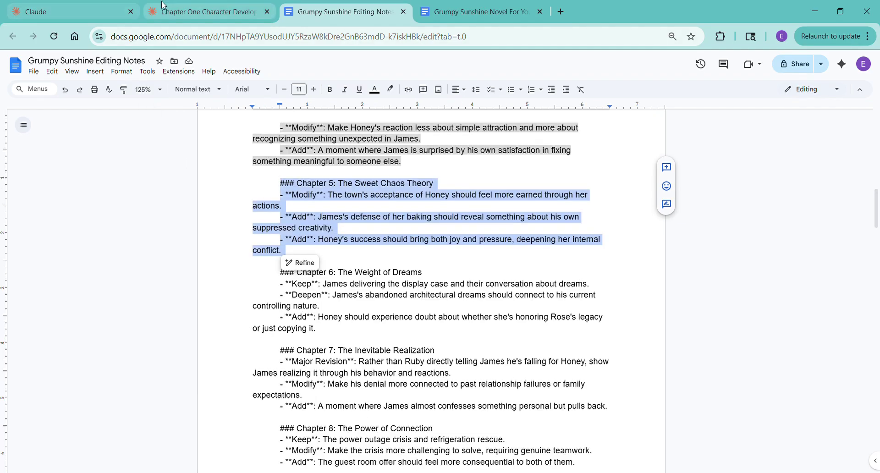
# Step: Add "here are the editing notes -" and the copied Chapter 5 notes to the drafted chat message, and send it
pyautogui.click(174, 12)
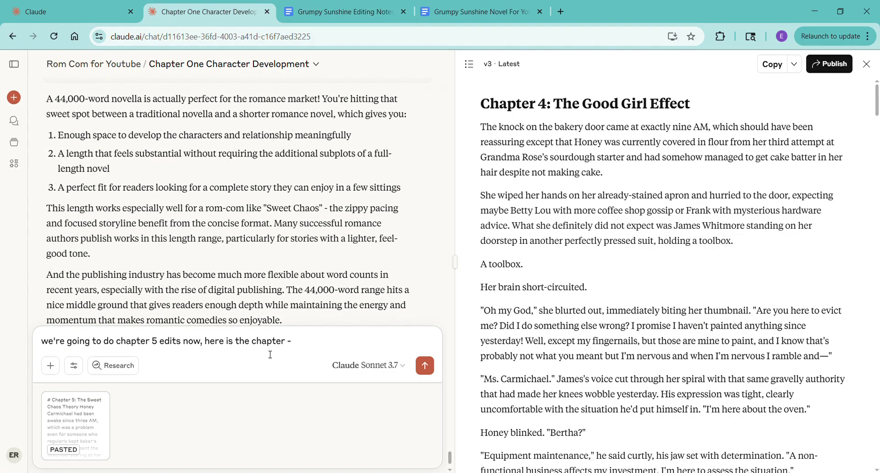
pyautogui.write('here are the editing notes ')
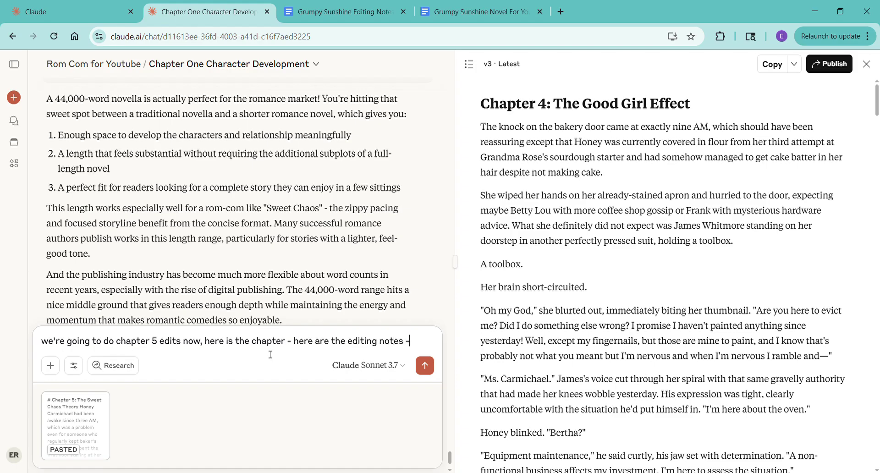
pyautogui.write('-')
pyautogui.write("### Chapter 5: The Sweet Chaos Theory - Modify: The town's acceptance of Honey should feel more earned through her actions. - Add: James's defense of her baking should reveal something about his own suppressed creativity. - Add: Honey's success should bring both joy and pressure, deepening her internal conflict.")
pyautogui.press('Return')
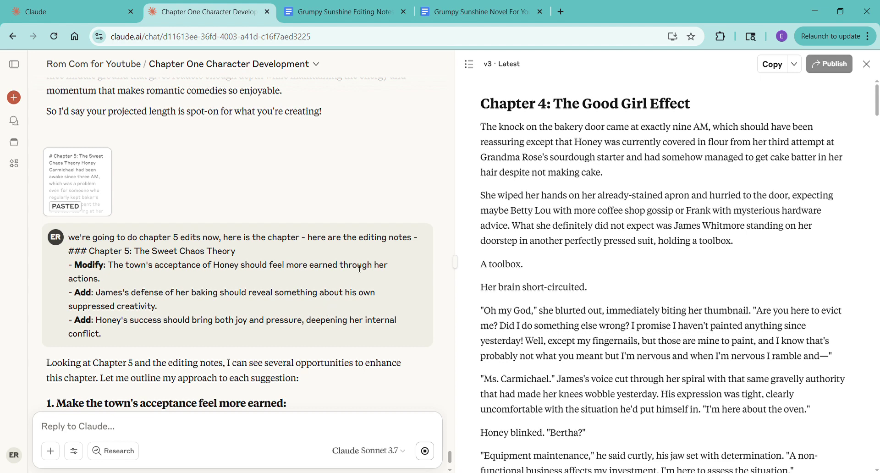
# Step: Review the suggested Chapter 5 changes and reply "yes lets go with the sample idea too, please add in these changes"
pyautogui.scroll(-3, 360, 268)
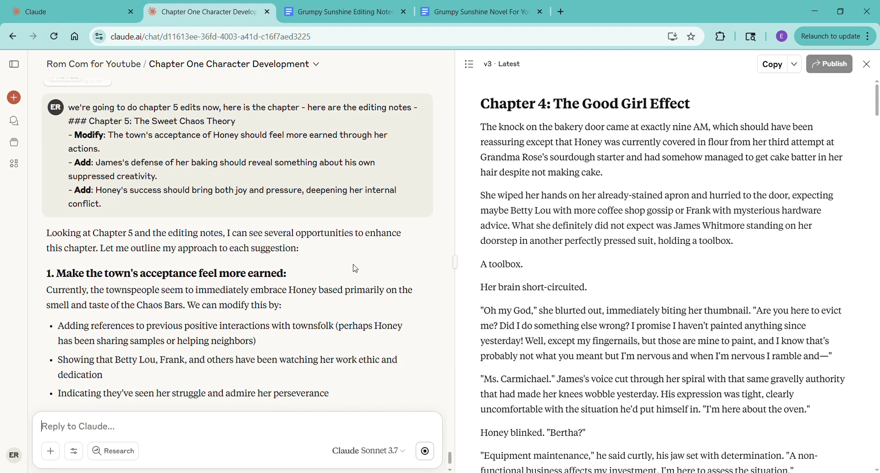
pyautogui.scroll(-3, 356, 268)
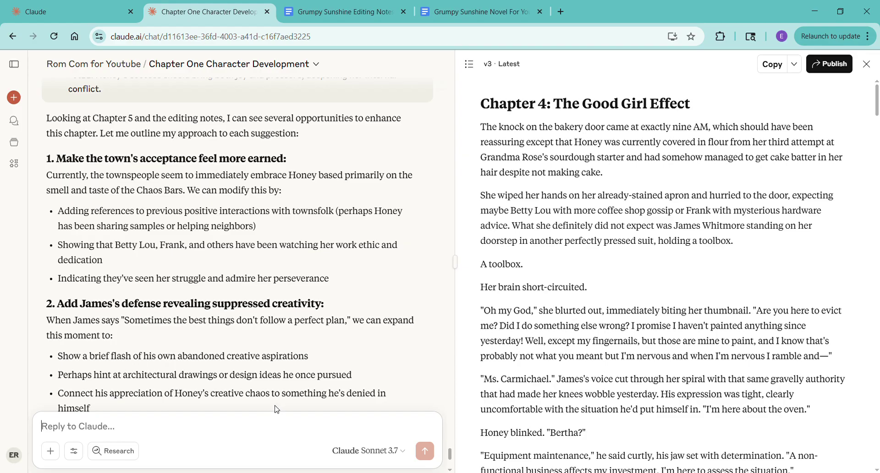
pyautogui.scroll(-3, 276, 409)
pyautogui.scroll(-2, 275, 409)
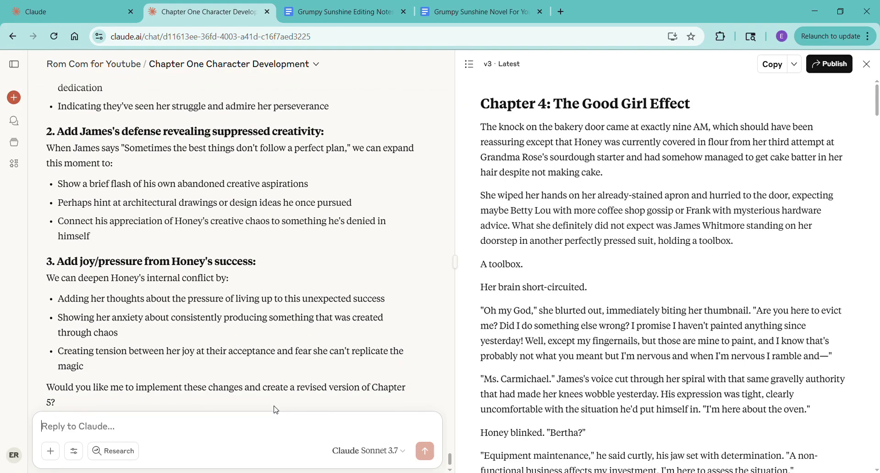
pyautogui.scroll(-2, 274, 410)
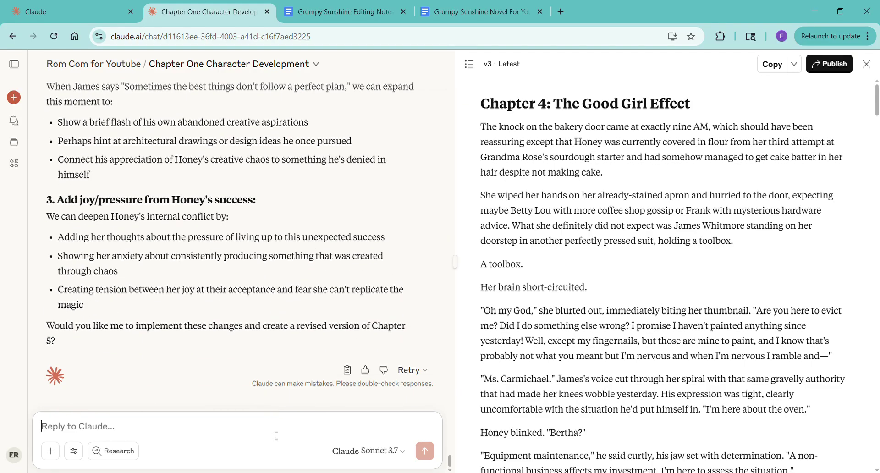
pyautogui.write('yes lets g')
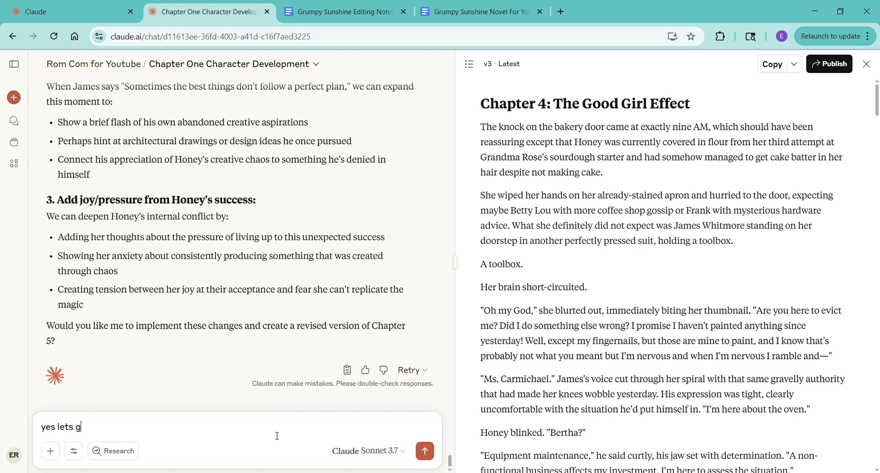
pyautogui.write('o with the sample idea too, p')
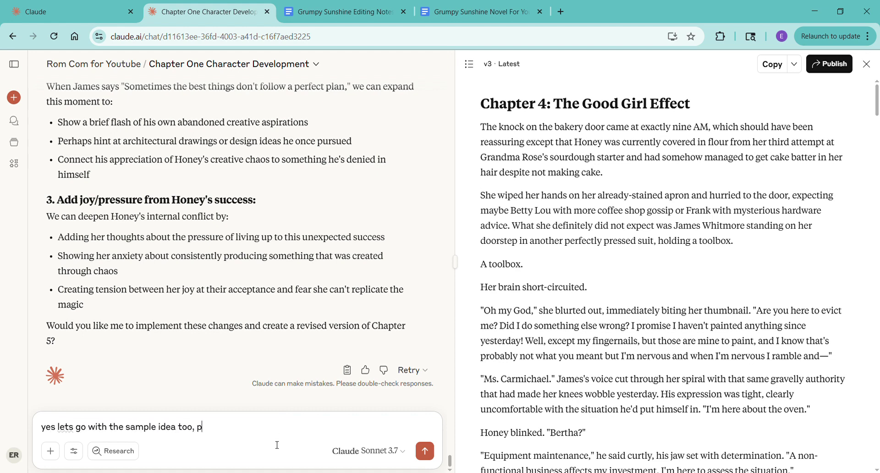
pyautogui.write('lease add in these changes')
pyautogui.press('Return')
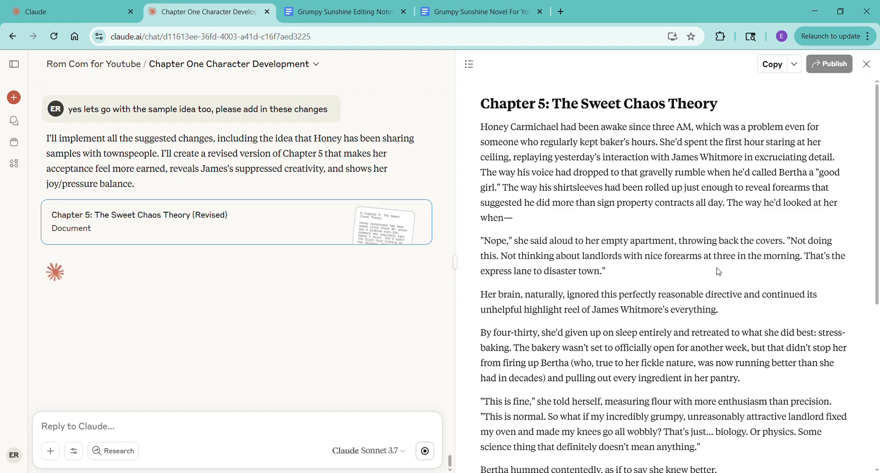
# Step: Read through the revised Chapter 5 and send the question "any changes that this chapter needs?"
pyautogui.scroll(-3, 718, 271)
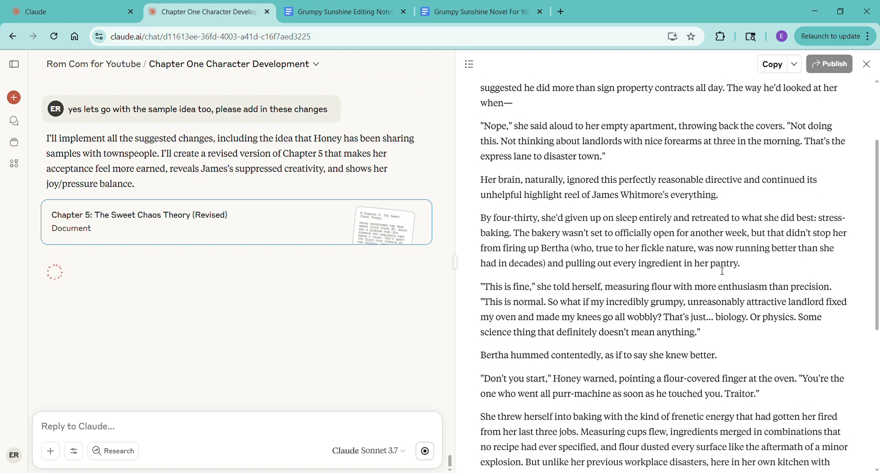
pyautogui.scroll(-3, 722, 271)
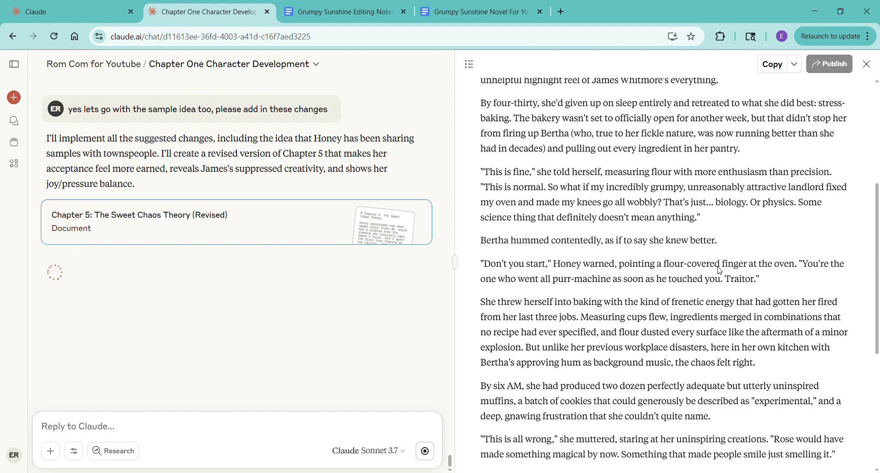
pyautogui.scroll(-3, 719, 271)
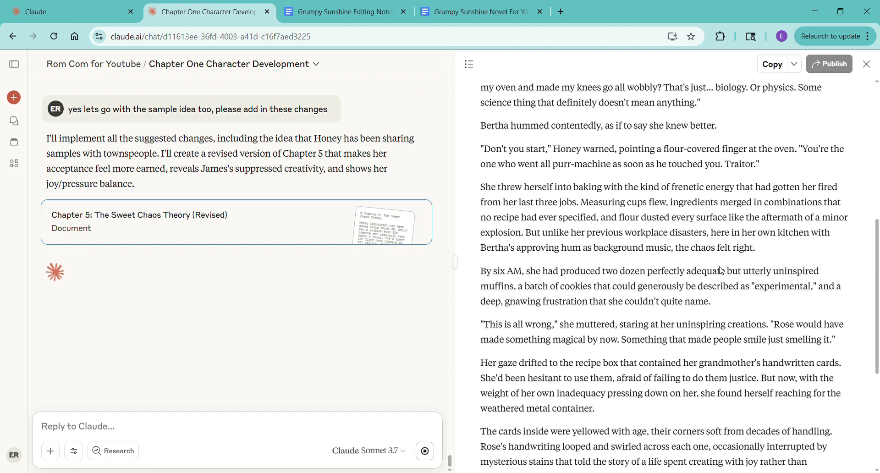
pyautogui.scroll(-3, 721, 270)
pyautogui.scroll(-3, 722, 270)
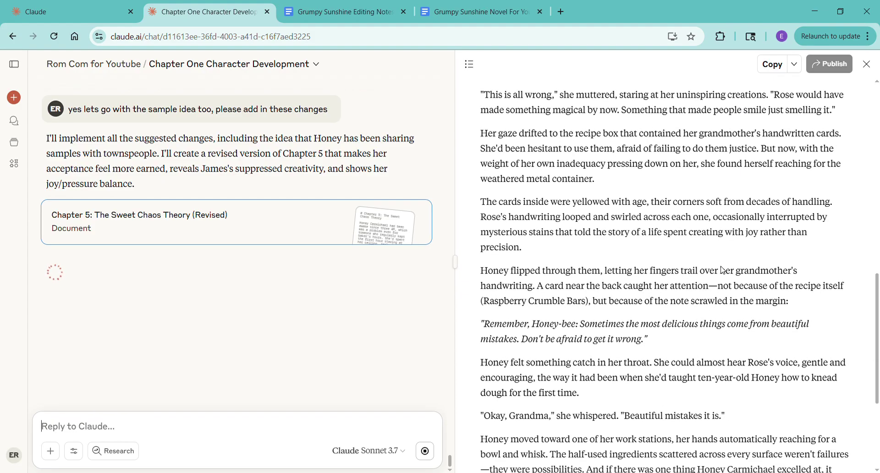
pyautogui.scroll(-8, 722, 270)
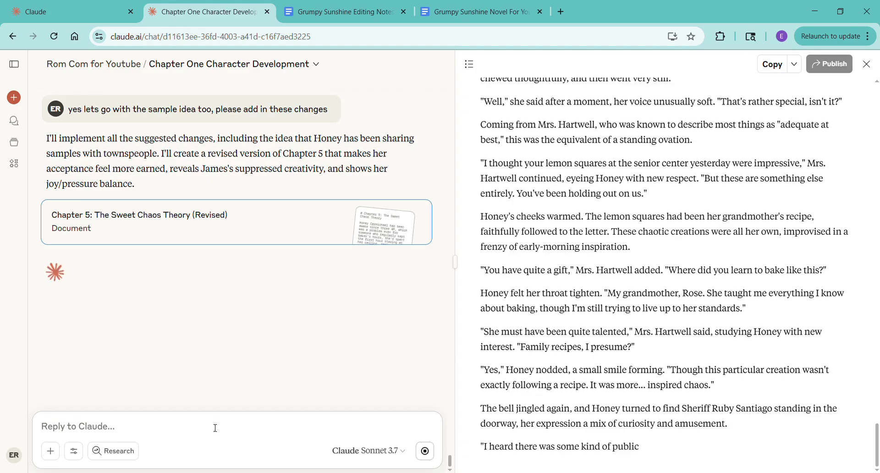
pyautogui.write('any chang')
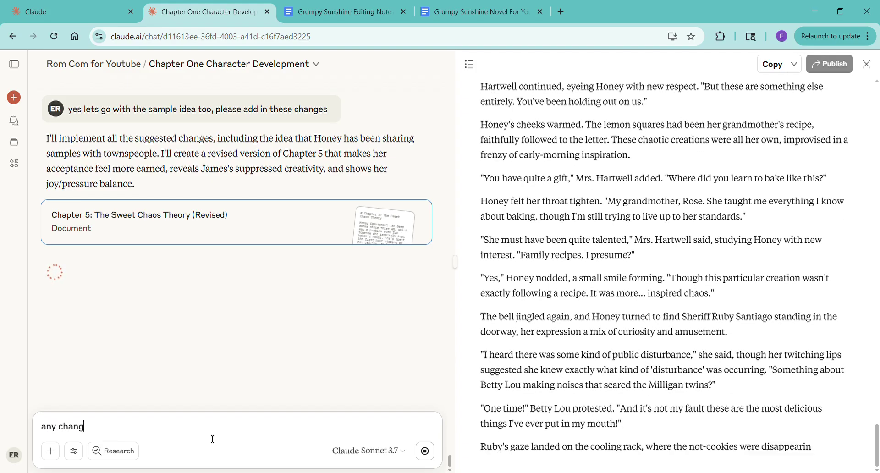
pyautogui.write('es that this chapter needs?')
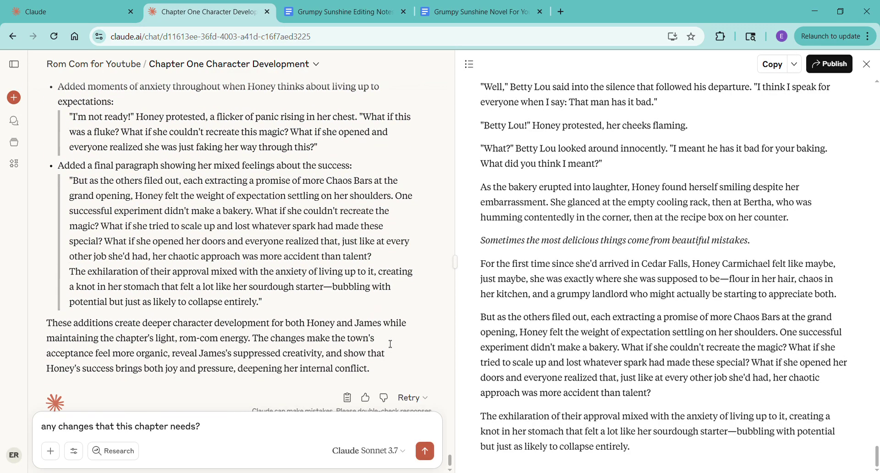
pyautogui.click(424, 451)
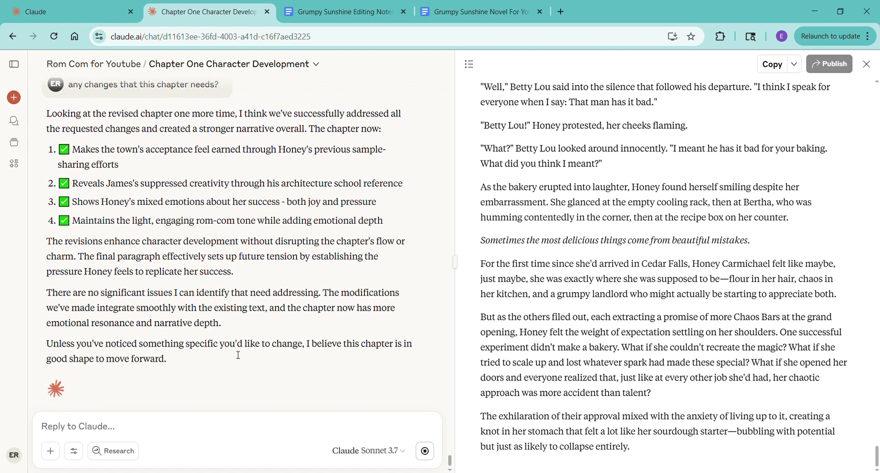
# Step: Ask Claude "any repetition that we need to address?" about the revised Chapter 5
pyautogui.write('any repetition')
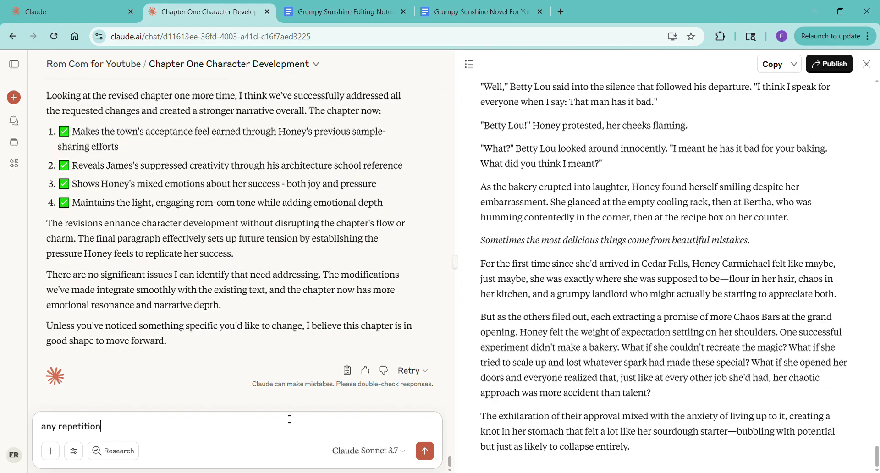
pyautogui.write(' that we need to address?')
pyautogui.press('Return')
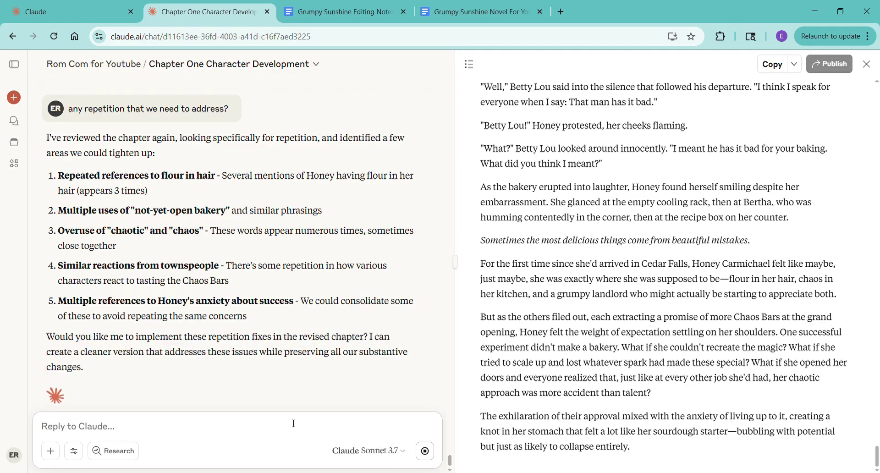
# Step: Send the reply "go ahead and clean those up" to have the listed repetition issues fixed in Chapter 5
pyautogui.write('go ahe')
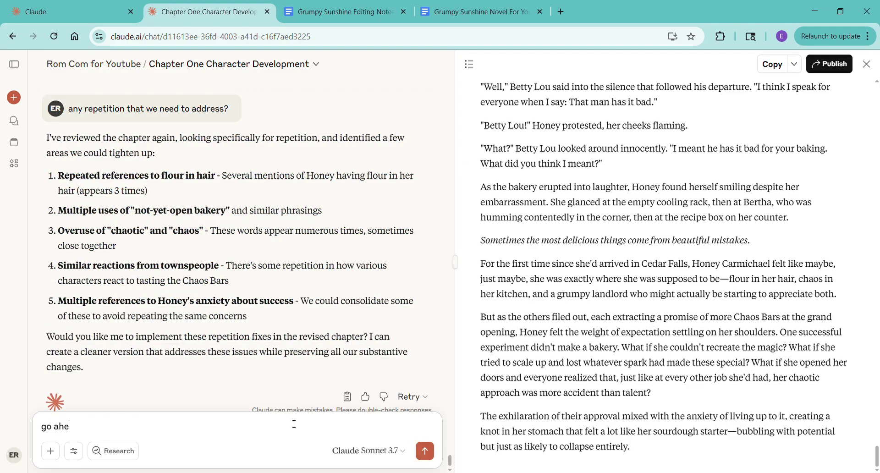
pyautogui.write('ad and clean those up')
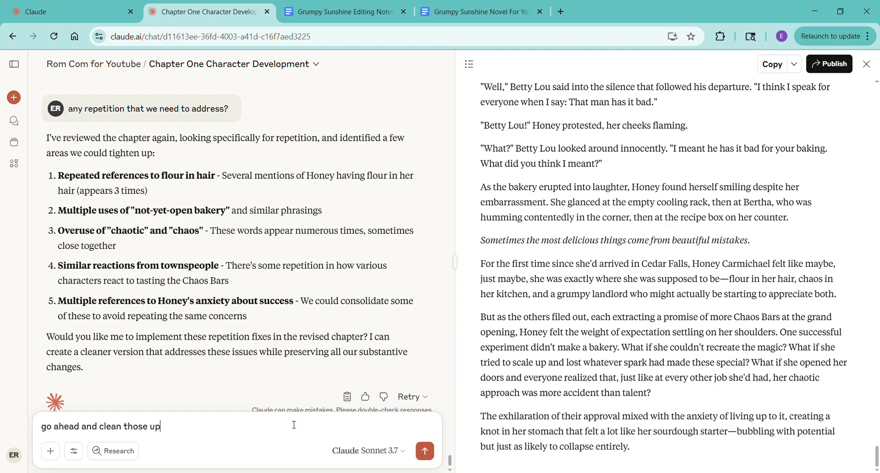
pyautogui.press('Return')
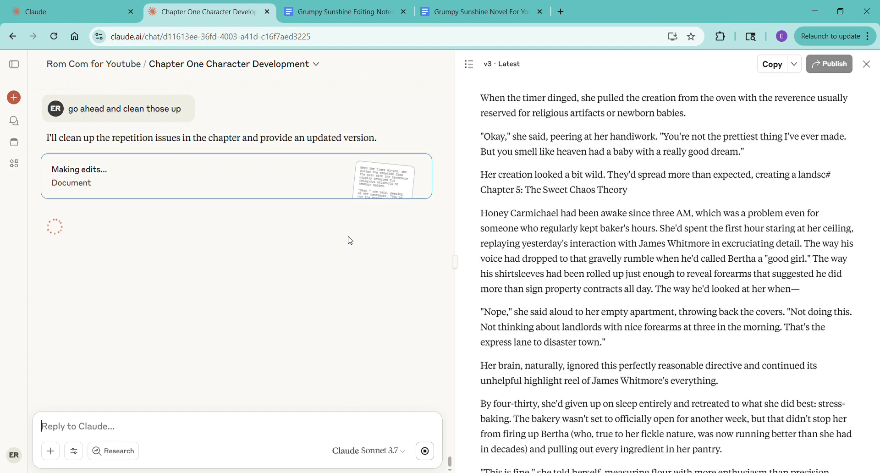
# Step: Highlight the Chapter 5: The Sweet Chaos Theory notes in gray in the Grumpy Sunshine Editing Notes document
pyautogui.click(365, 6)
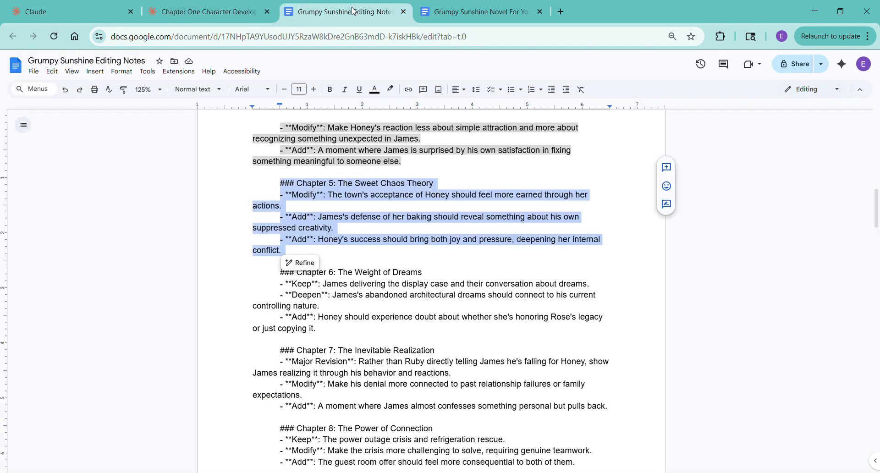
pyautogui.click(390, 89)
pyautogui.click(456, 123)
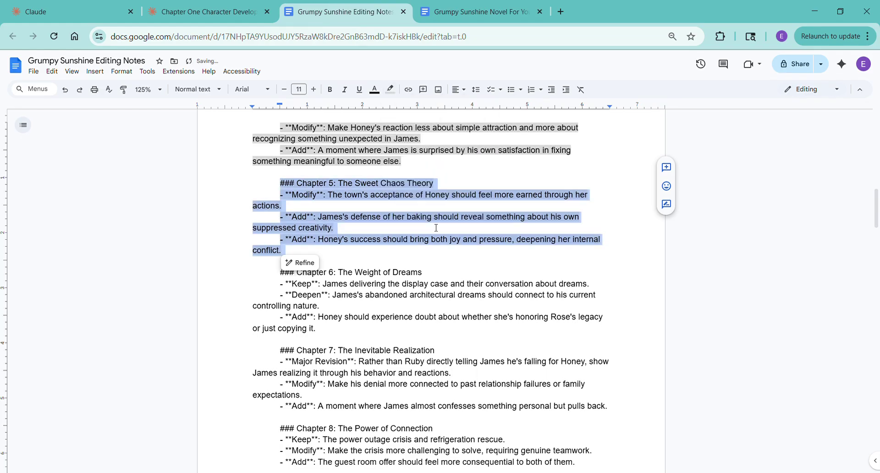
pyautogui.click(441, 227)
pyautogui.scroll(-1, 441, 226)
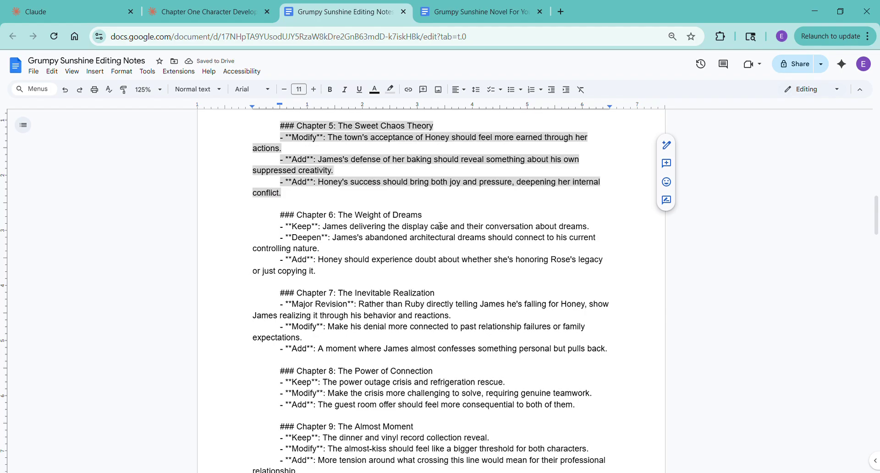
pyautogui.scroll(-1, 439, 226)
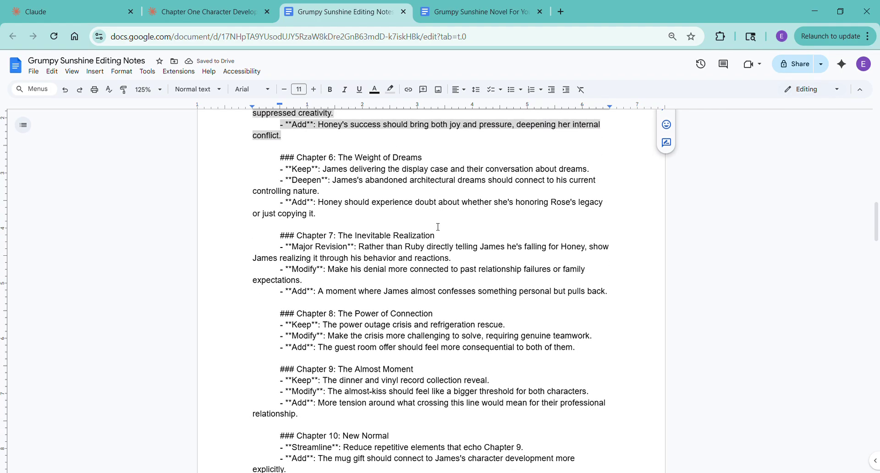
# Step: Check the Claude project and chat, and go to the end of the Grumpy Sunshine Novel For YouTube document
pyautogui.click(97, 15)
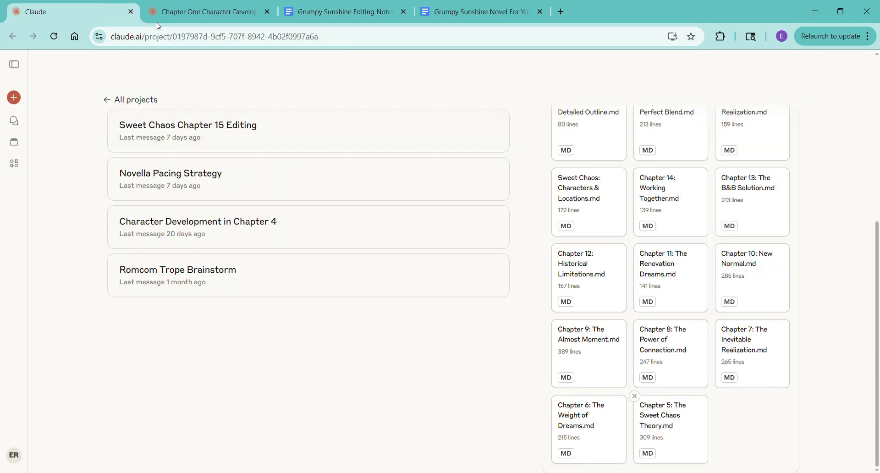
pyautogui.click(235, 13)
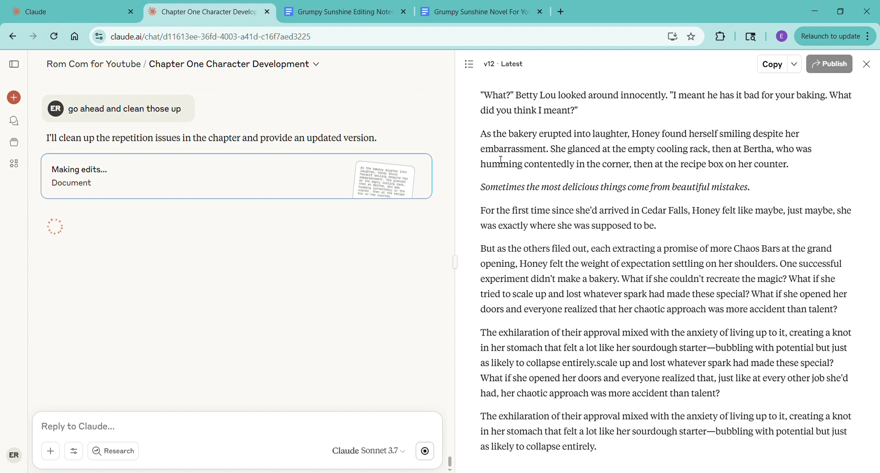
pyautogui.click(469, 13)
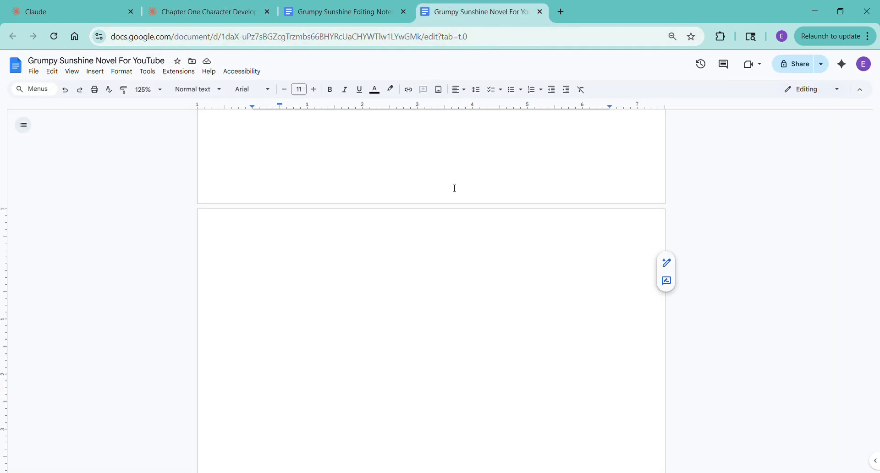
pyautogui.hotkey('ctrl', 'End')
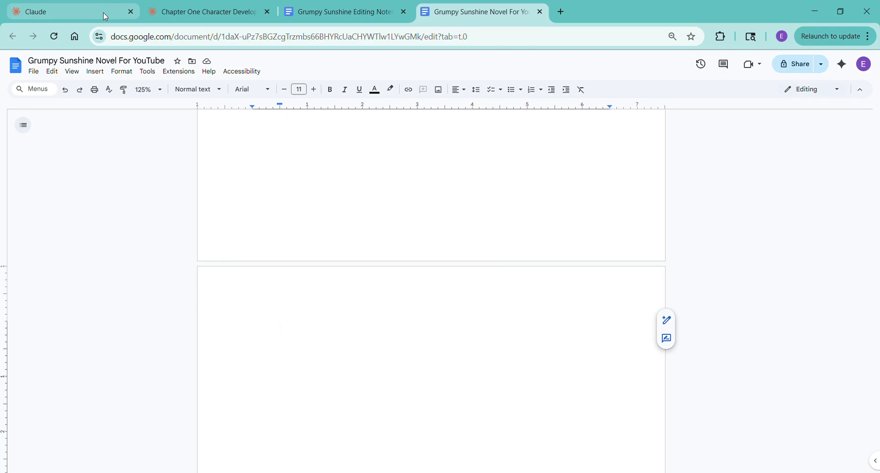
# Step: Copy the cleaned-up version 12 of Chapter 5: The Sweet Chaos Theory (Revised) from the Claude chat
pyautogui.click(193, 7)
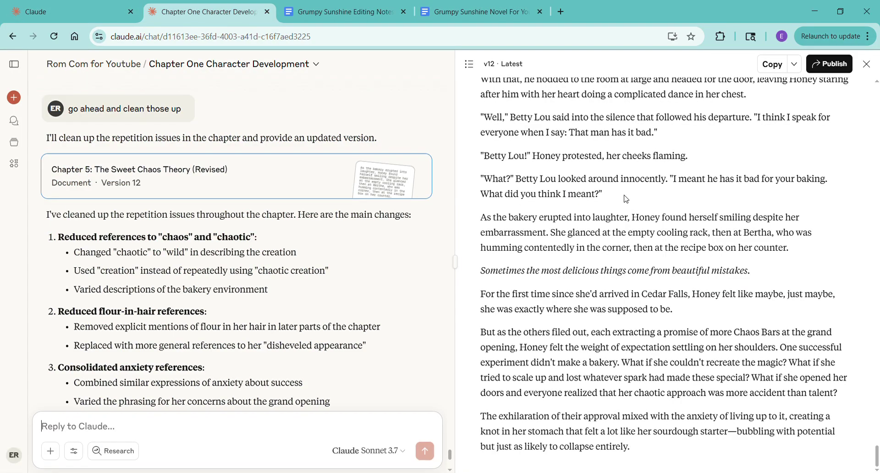
pyautogui.click(793, 65)
pyautogui.click(772, 64)
pyautogui.click(772, 65)
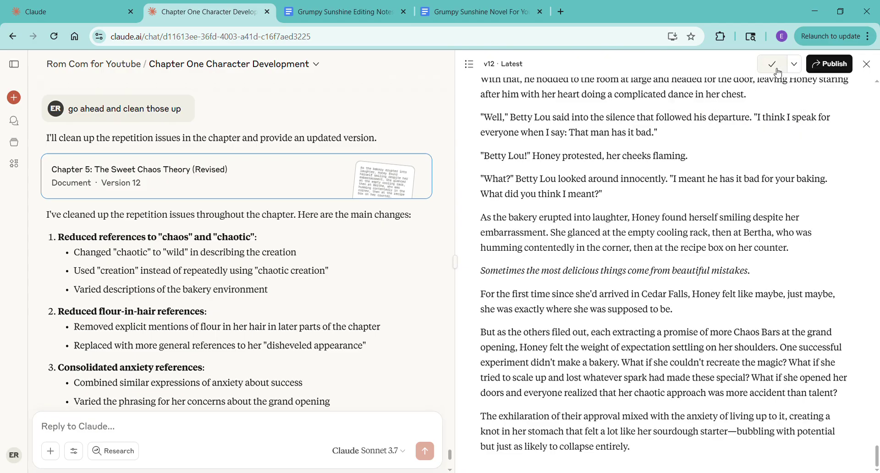
# Step: Paste the copied Chapter 5 without formatting at the end of the Grumpy Sunshine Novel For YouTube document and check its word count
pyautogui.click(443, 5)
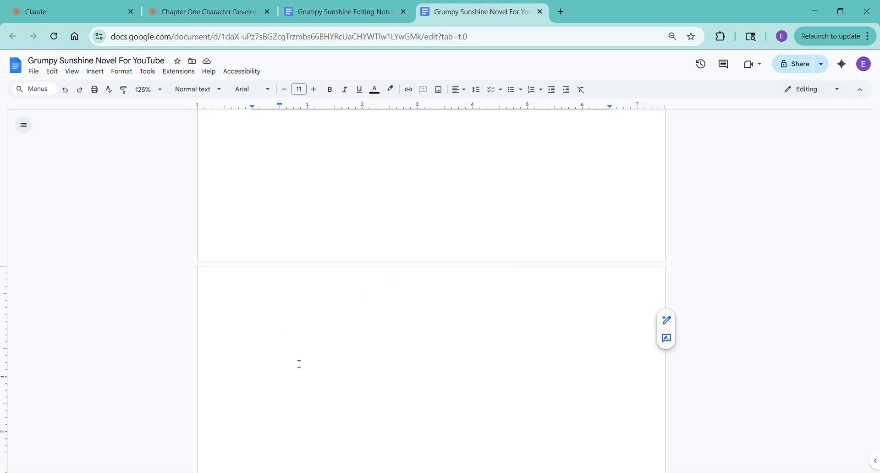
pyautogui.rightClick(289, 325)
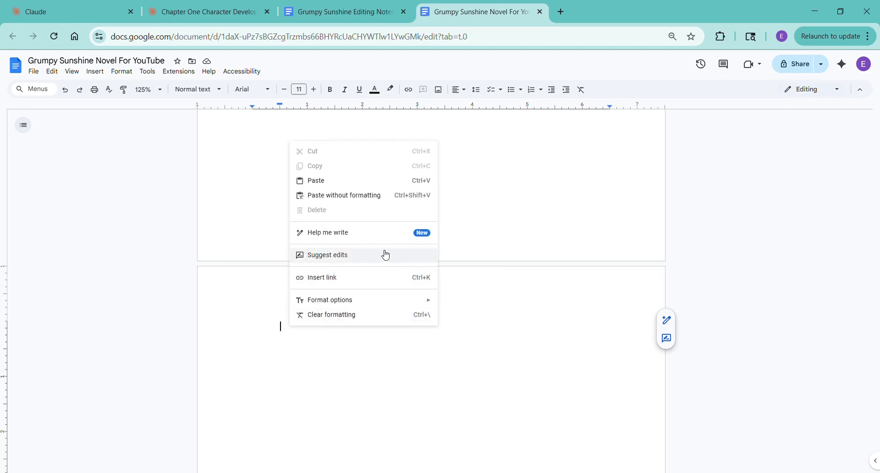
pyautogui.click(376, 198)
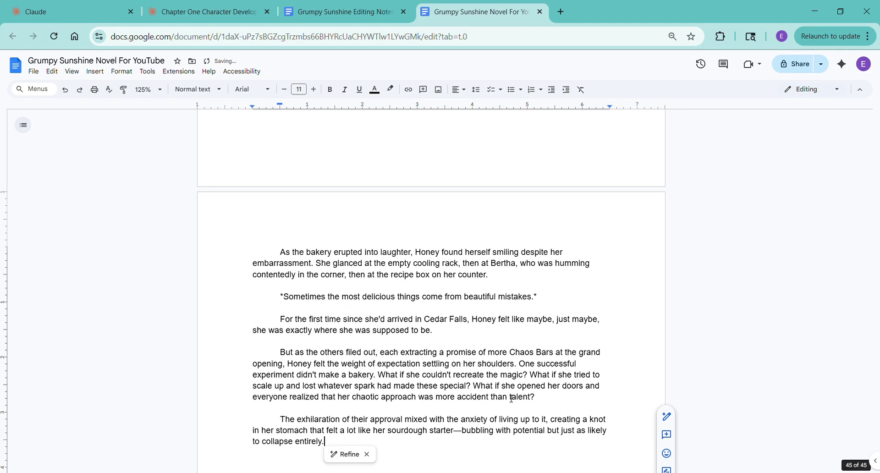
pyautogui.hotkey('ctrl', 'shift', 'c')
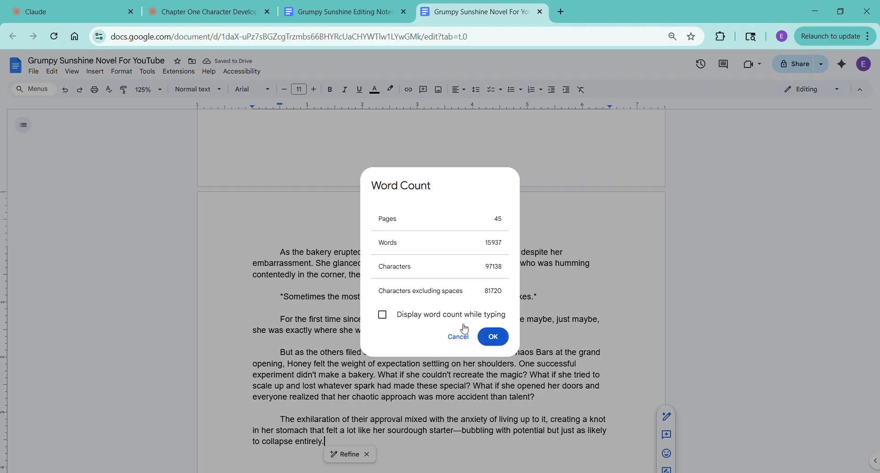
pyautogui.click(494, 336)
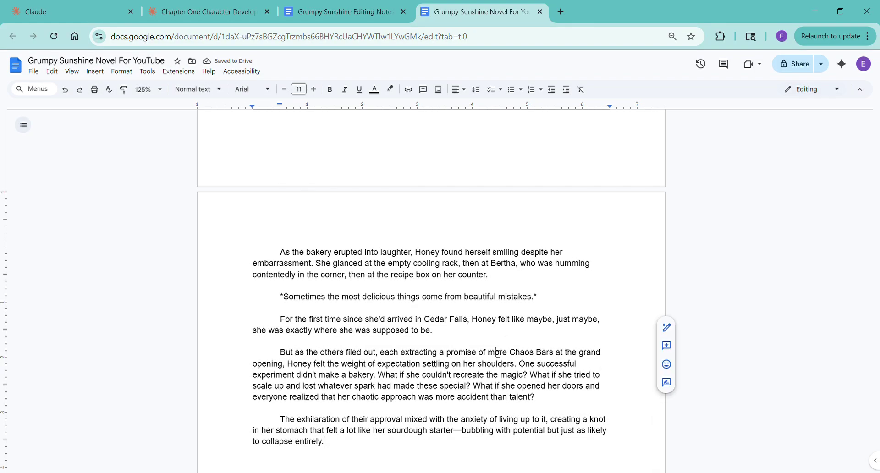
# Step: Insert a page break after Chapter 5 in the novel document, and bring up the Chapter 6 notes in Grumpy Sunshine Editing Notes
pyautogui.click(358, 445)
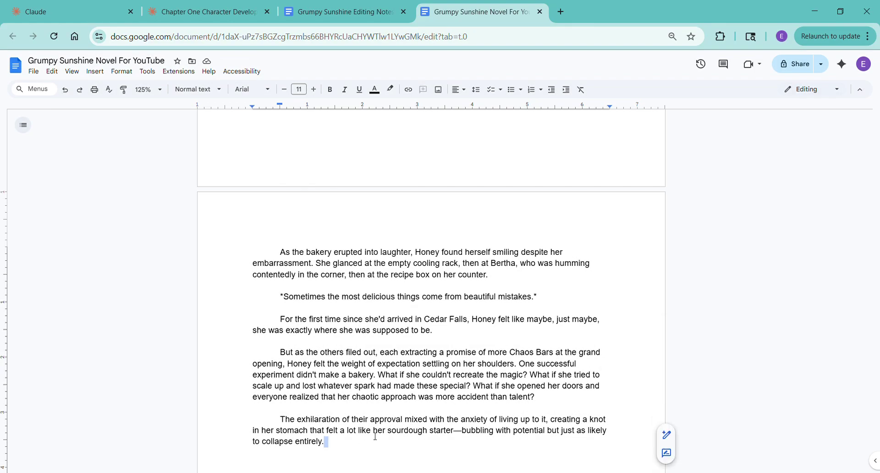
pyautogui.hotkey('ctrl', 'Return')
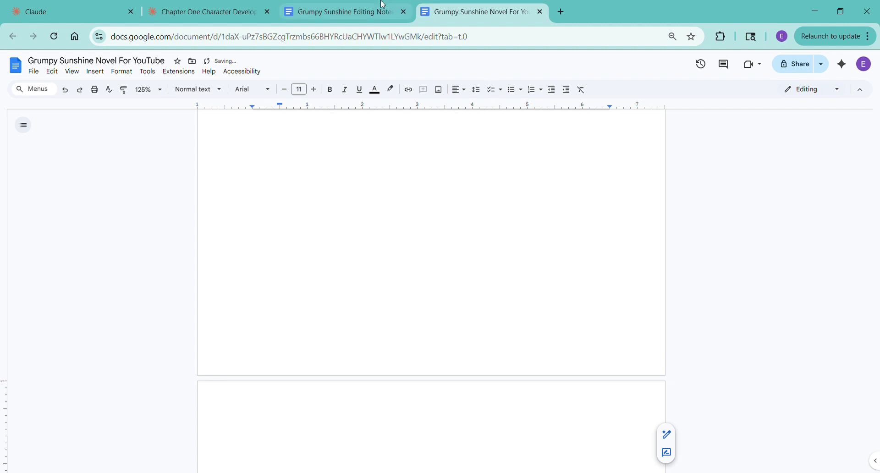
pyautogui.click(295, 11)
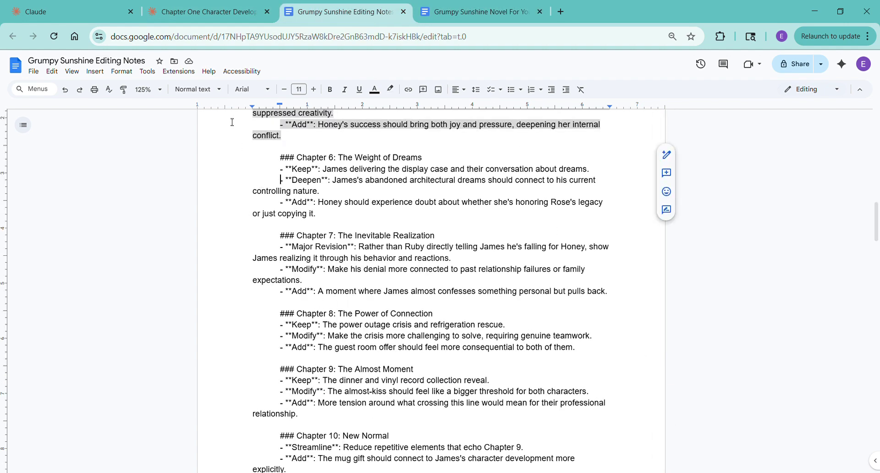
# Step: Reload the Rom Com for Youtube project in Claude and remove the duplicate Chapter 4: The Good Girl Effect (Revised).md from the project knowledge
pyautogui.click(194, 13)
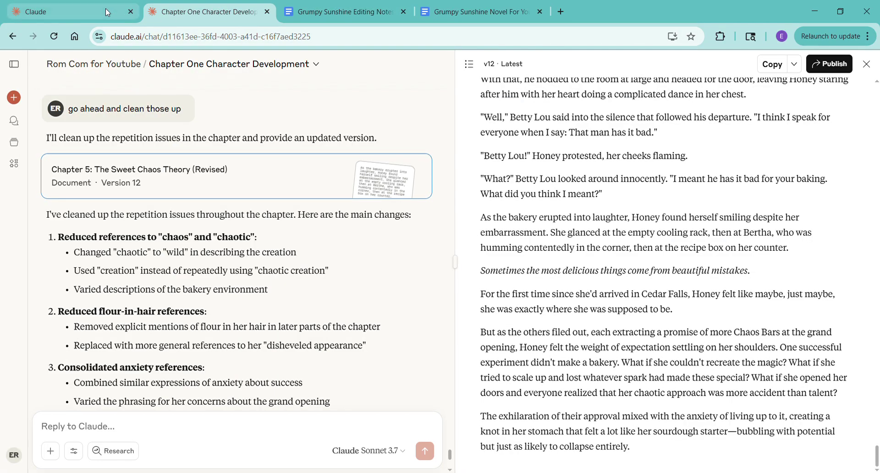
pyautogui.click(46, 12)
pyautogui.moveTo(646, 404)
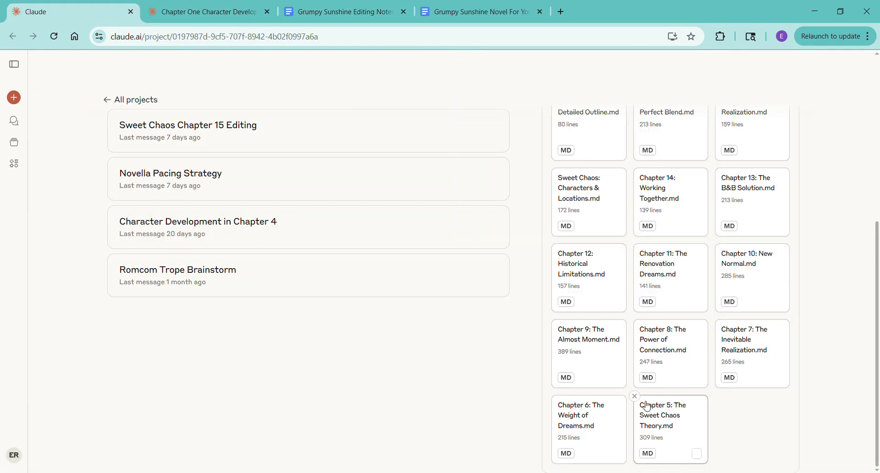
pyautogui.click(53, 36)
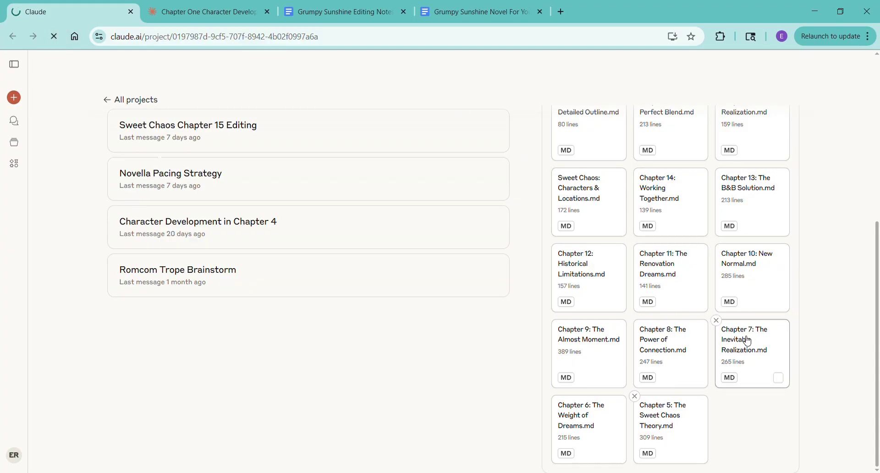
pyautogui.scroll(6, 624, 312)
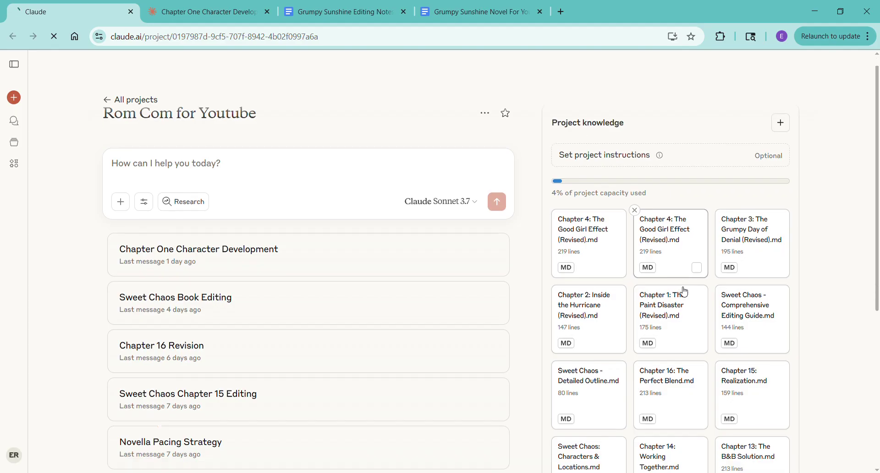
pyautogui.scroll(-6, 683, 291)
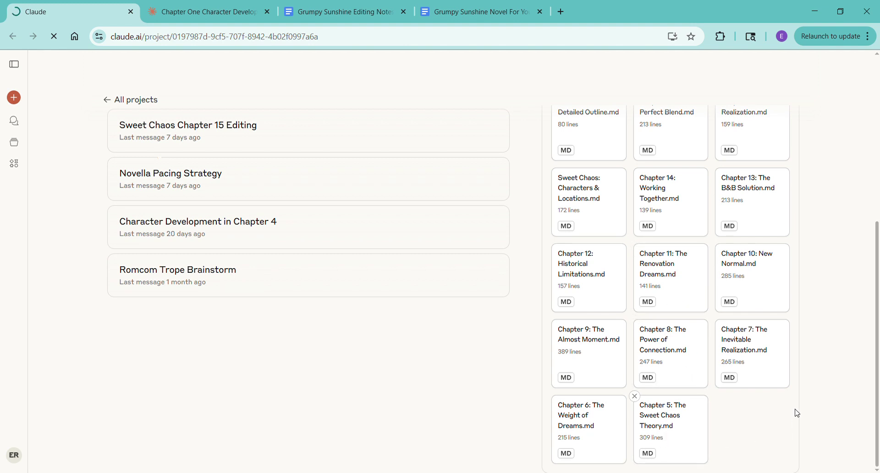
pyautogui.scroll(6, 798, 413)
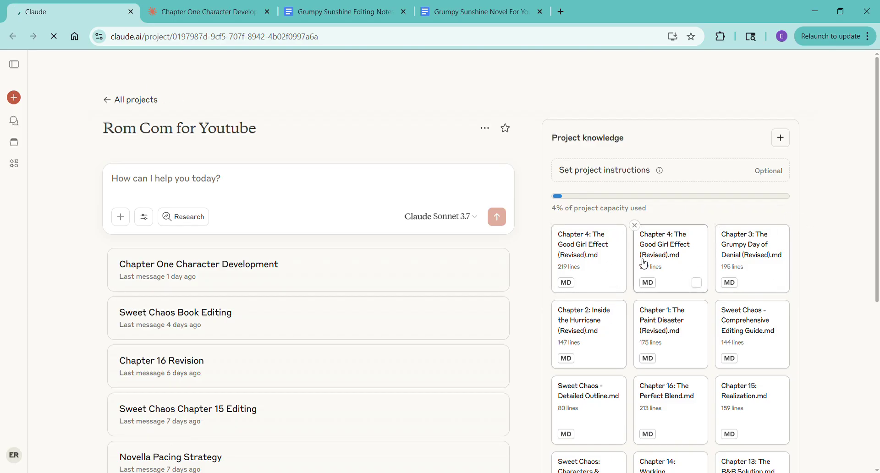
pyautogui.click(636, 227)
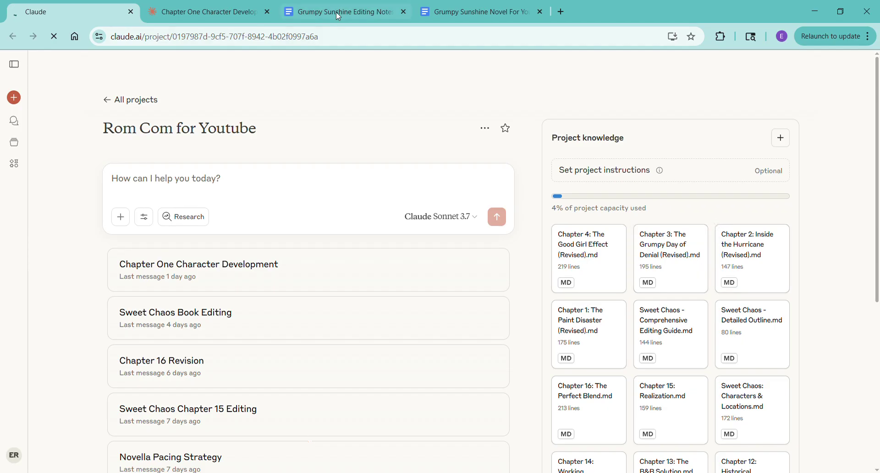
pyautogui.scroll(-6, 701, 272)
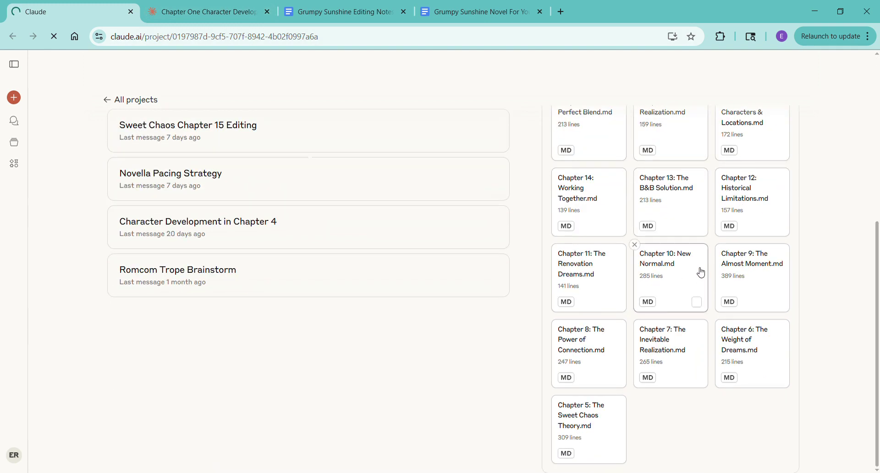
pyautogui.click(586, 433)
pyautogui.moveTo(238, 141); pyautogui.dragTo(657, 435)
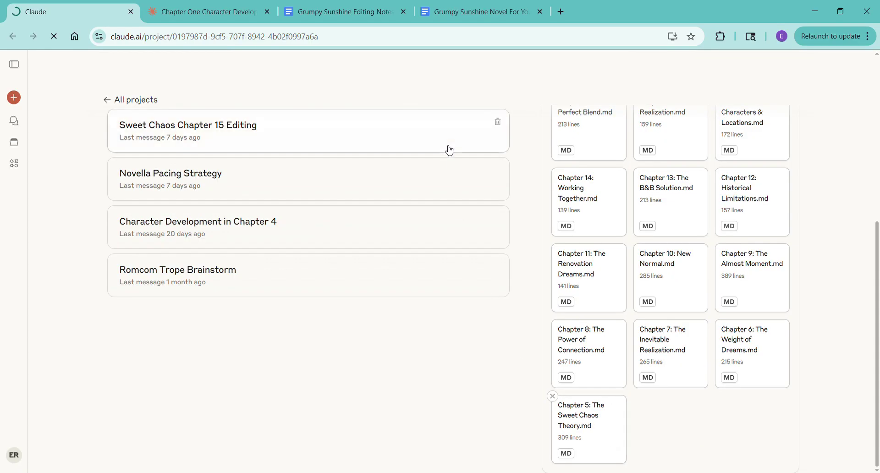
pyautogui.scroll(6, 449, 150)
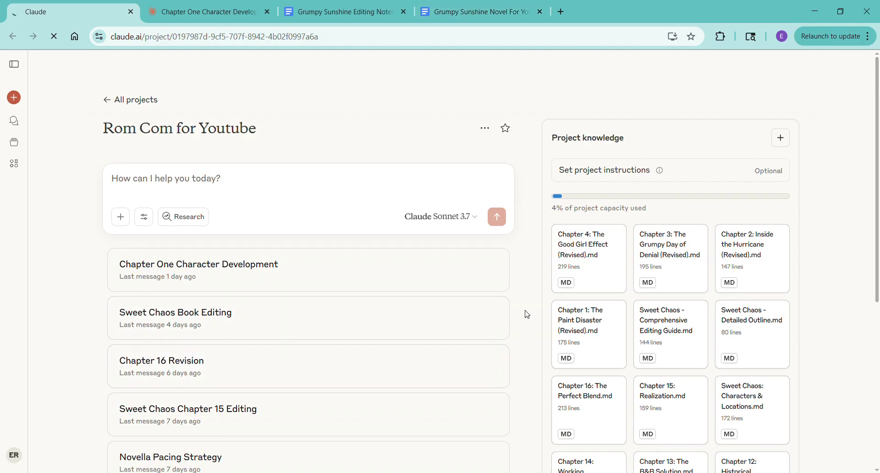
# Step: Open Chapter 6: The Weight of Dreams.md from the project knowledge, copy its full text, and close it
pyautogui.scroll(-6, 662, 336)
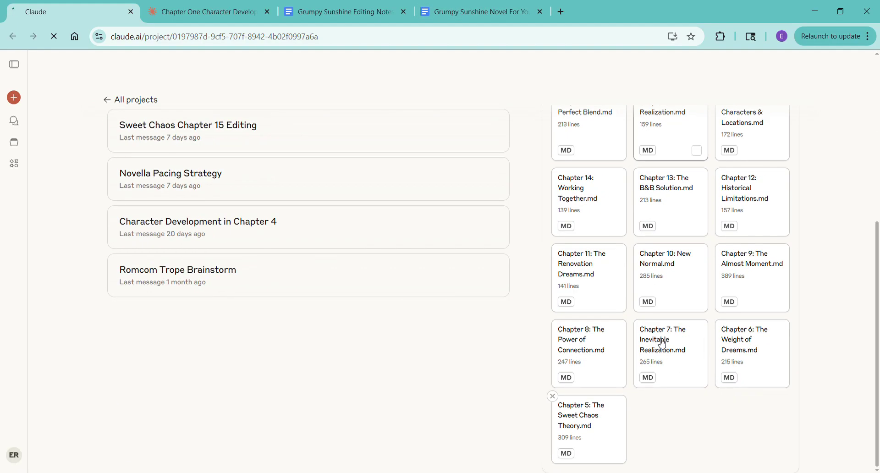
pyautogui.click(749, 341)
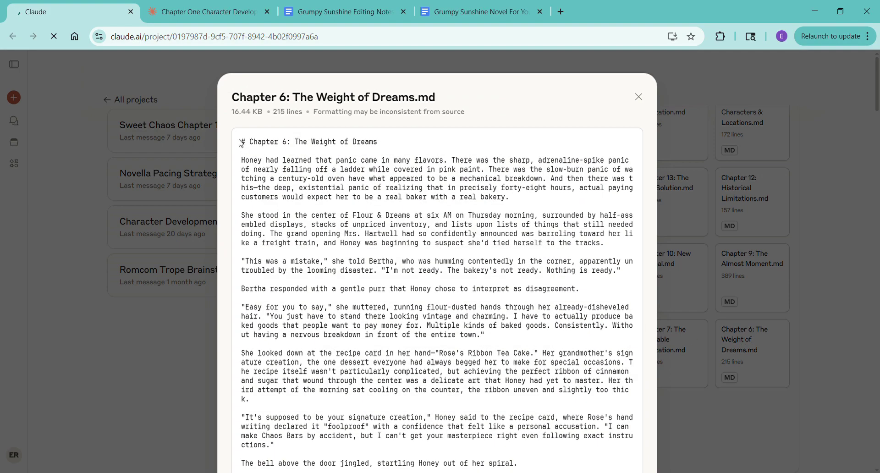
pyautogui.moveTo(241, 144); pyautogui.dragTo(747, 428)
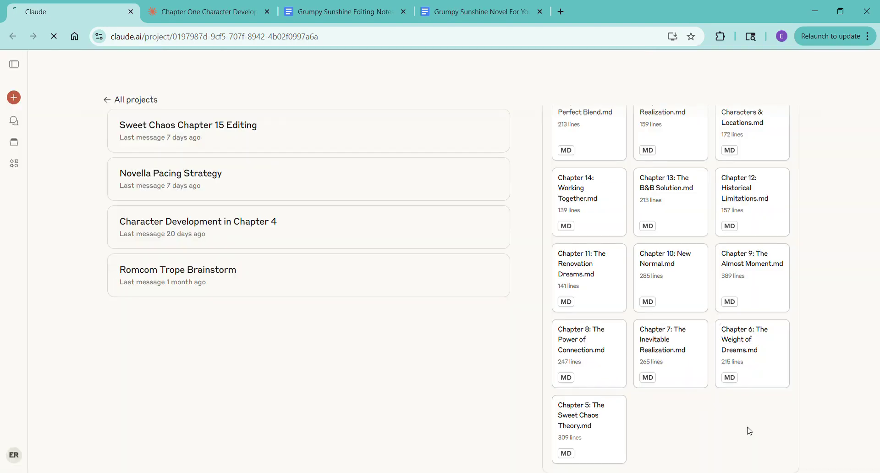
pyautogui.scroll(5, 722, 431)
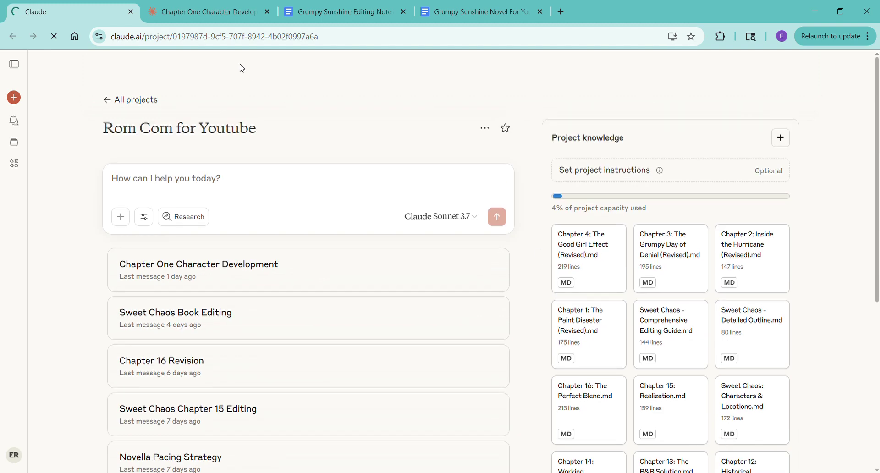
pyautogui.click(204, 11)
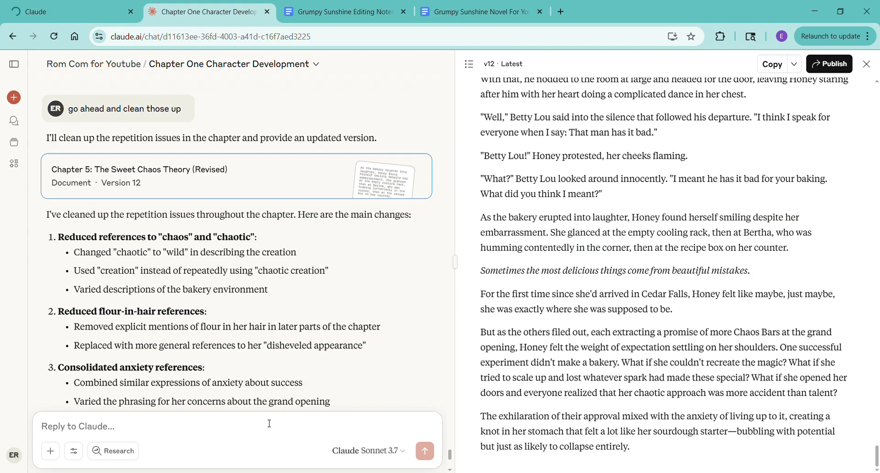
pyautogui.click(35, 6)
pyautogui.scroll(-6, 729, 257)
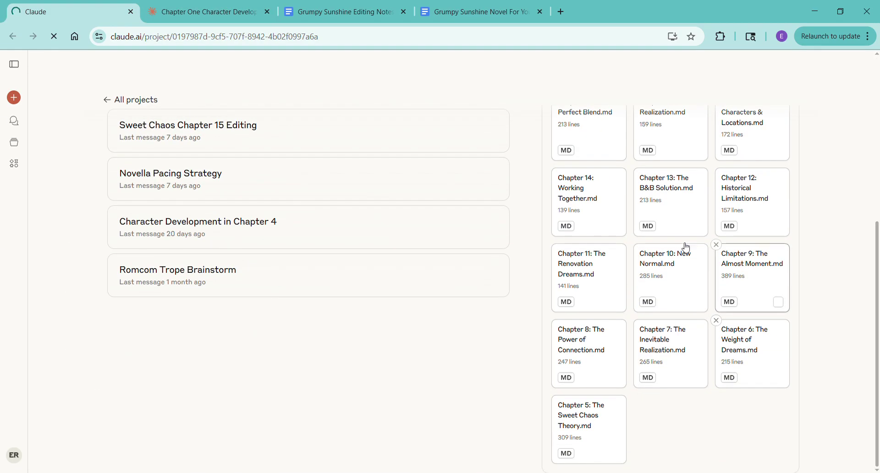
# Step: Draft a chat message presenting Chapter 6 as next to edit, asking Claude to edit out revisions while revising after discussion, and attach the copied chapter text
pyautogui.click(204, 12)
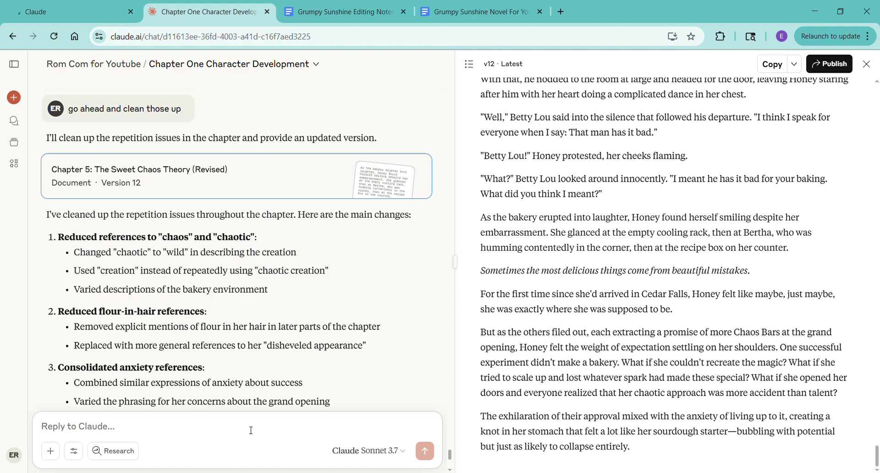
pyautogui.write('this is c')
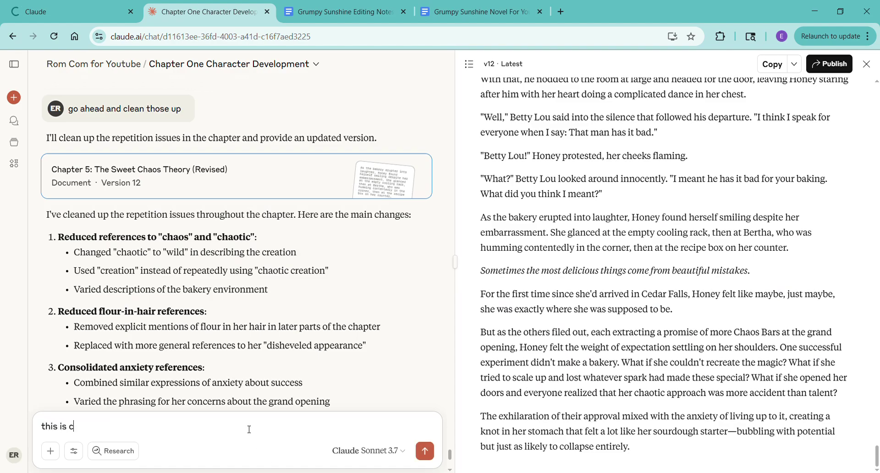
pyautogui.write("hapter 6 that we'll be editing next, lets save")
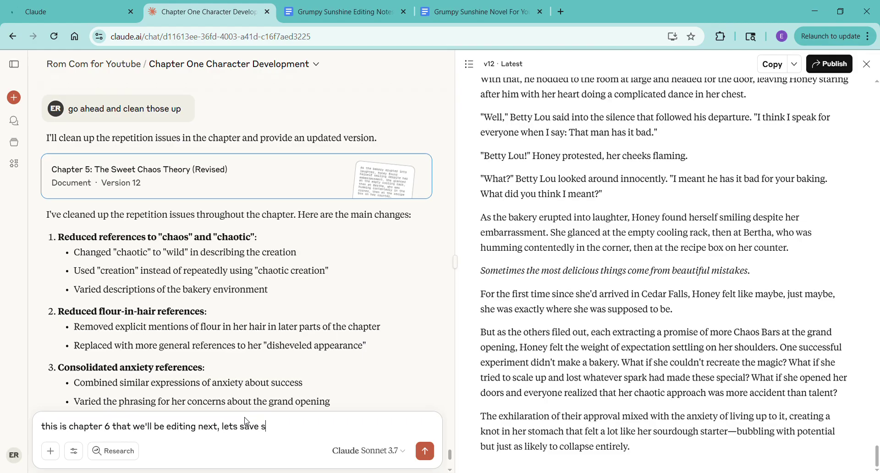
pyautogui.write('step and edit out revisi')
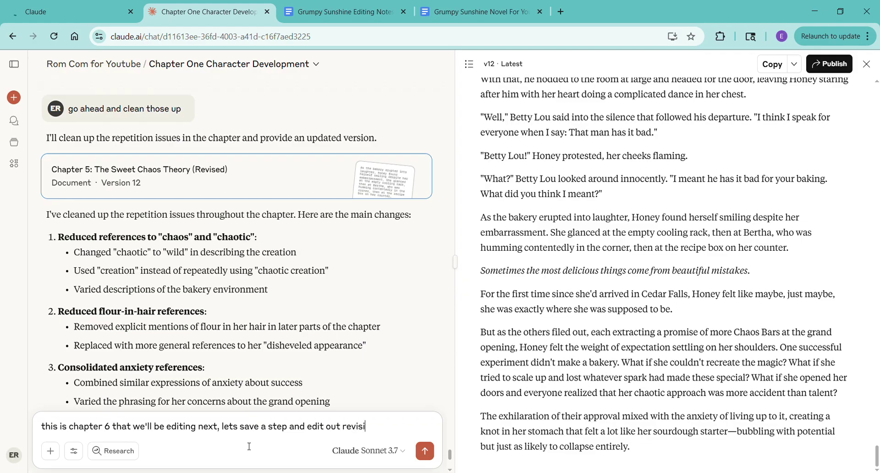
pyautogui.write('ons too as you')
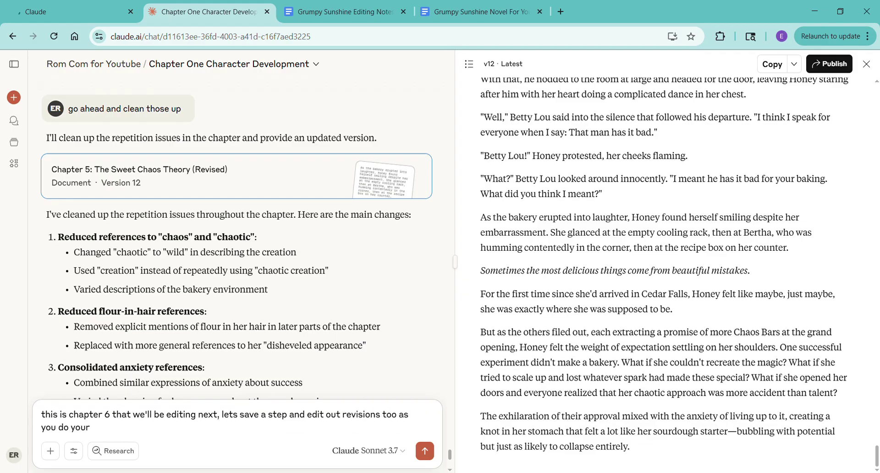
pyautogui.write(' do your revisions after we talk')
pyautogui.write('about them please,')
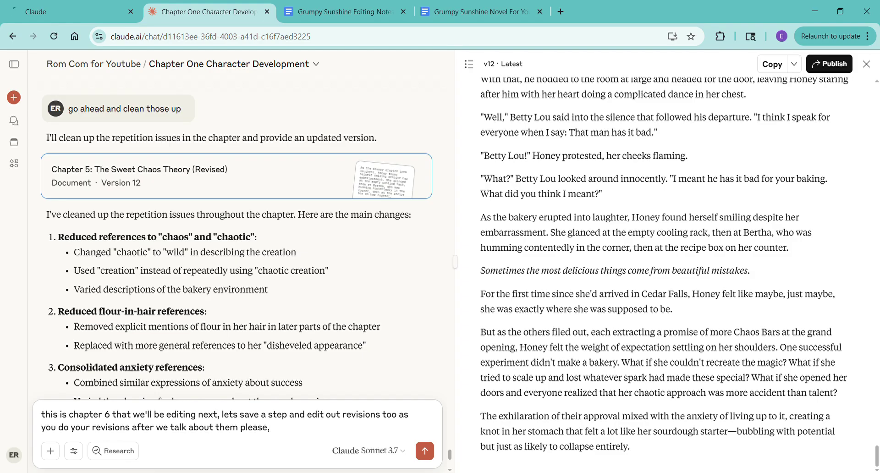
pyautogui.hotkey('ctrl', 'v')
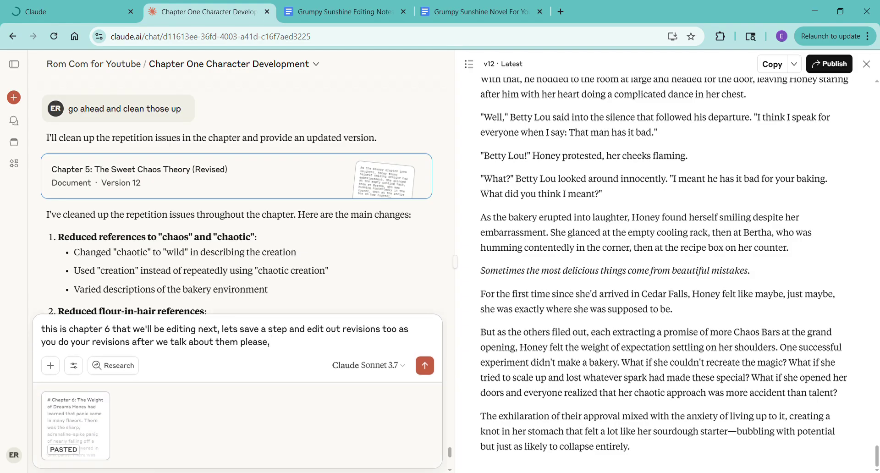
# Step: Copy the Chapter 6: The Weight of Dreams notes from the Grumpy Sunshine Editing Notes document and return to the Claude chat
pyautogui.click(362, 6)
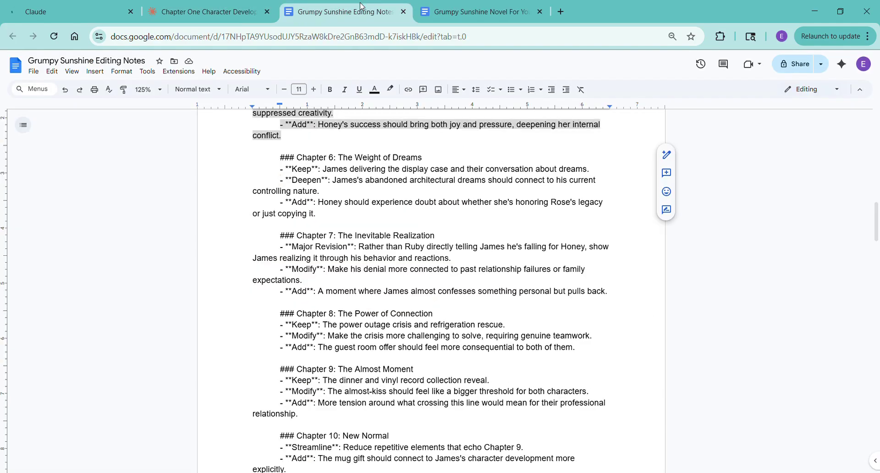
pyautogui.moveTo(281, 158); pyautogui.dragTo(368, 217)
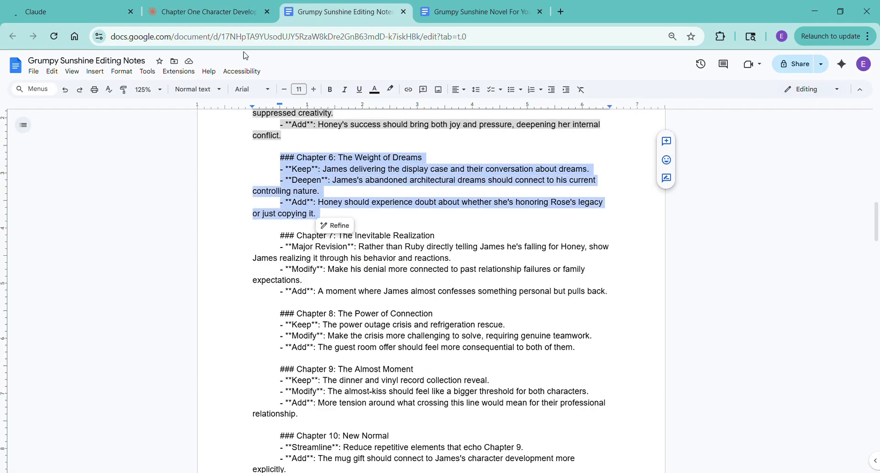
pyautogui.hotkey('ctrl', 'shift', 'Tab')
# Step: Complete the message with "and here are the notes -" followed by the copied Chapter 6 notes, and send it to Claude
pyautogui.write('and')
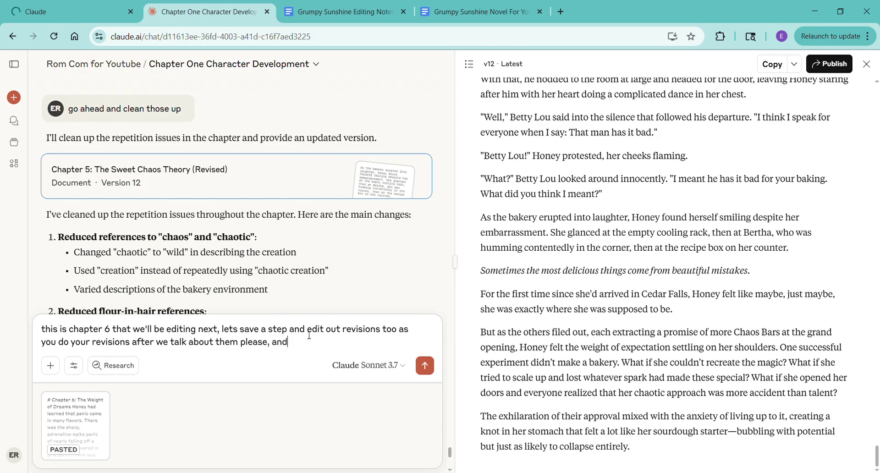
pyautogui.write(' here are the notes -')
pyautogui.write("### Chapter 6: The Weight of Dreams - Keep: James delivering the display case and their conversation about dreams. - Deepen: James's abandoned architectural dreams should connect to his current controlling nature. - Add: Honey should experience doubt about whether she's honoring Rose's legacy or just copying it.")
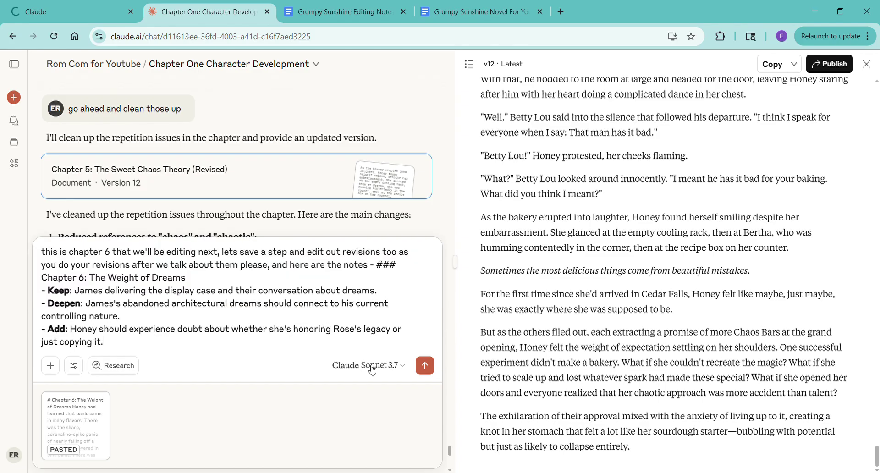
pyautogui.click(425, 365)
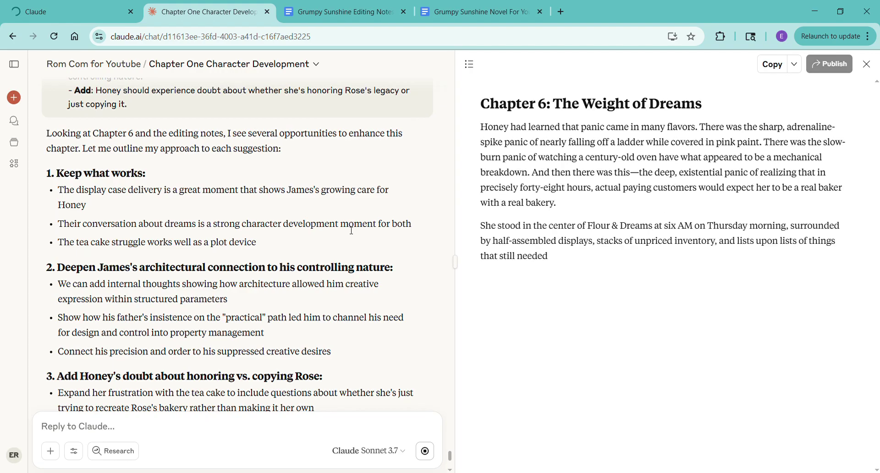
# Step: Read through Claude's outlined approach to each Chapter 6 editing note while the revised chapter is being written
pyautogui.scroll(-3, 351, 230)
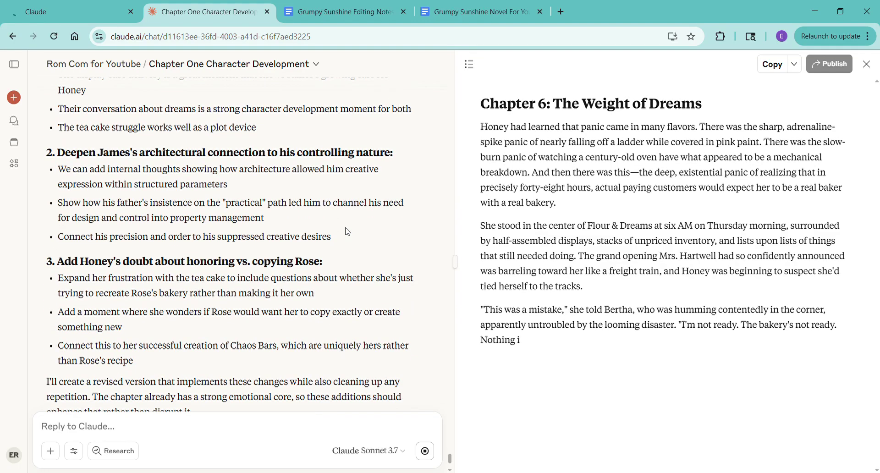
pyautogui.scroll(3, 346, 237)
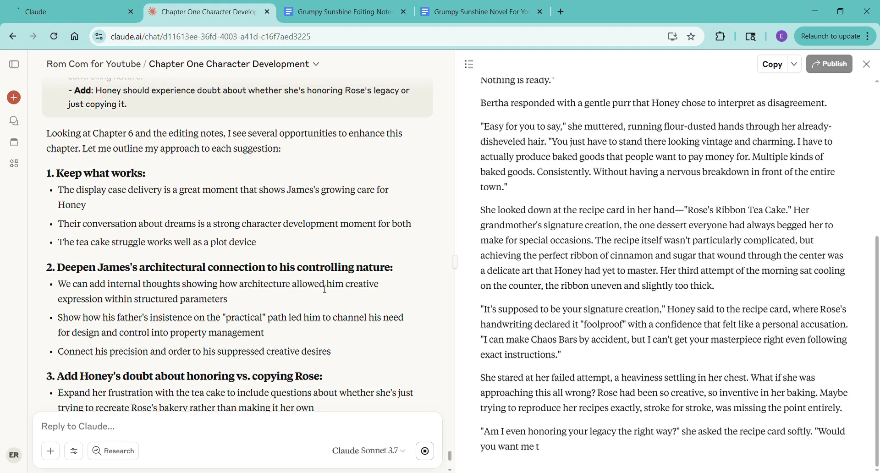
pyautogui.scroll(-3, 233, 316)
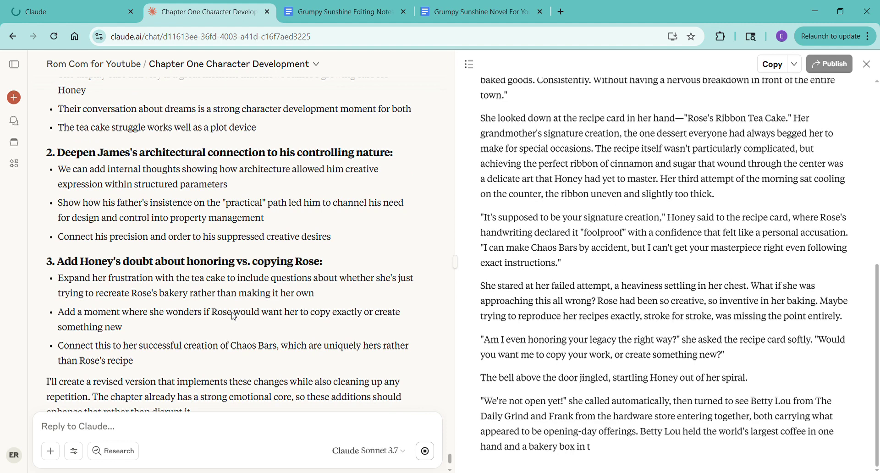
pyautogui.scroll(-3, 232, 315)
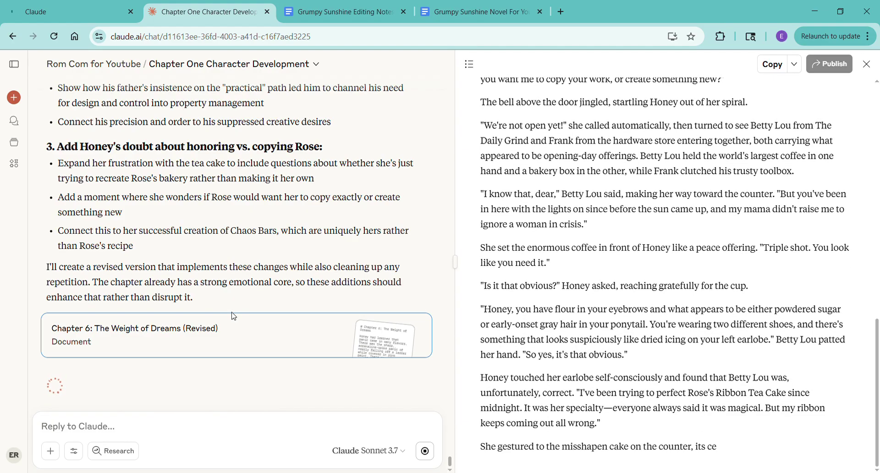
# Step: Review Claude's Chapter 6 editing approach and ask in the chat "any changes that need to be made now?"
pyautogui.scroll(3, 232, 316)
pyautogui.scroll(1, 234, 315)
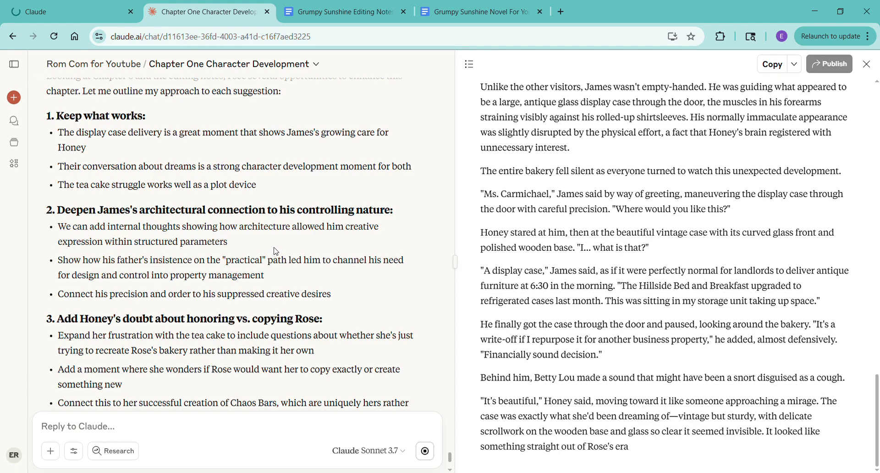
pyautogui.scroll(-1, 378, 290)
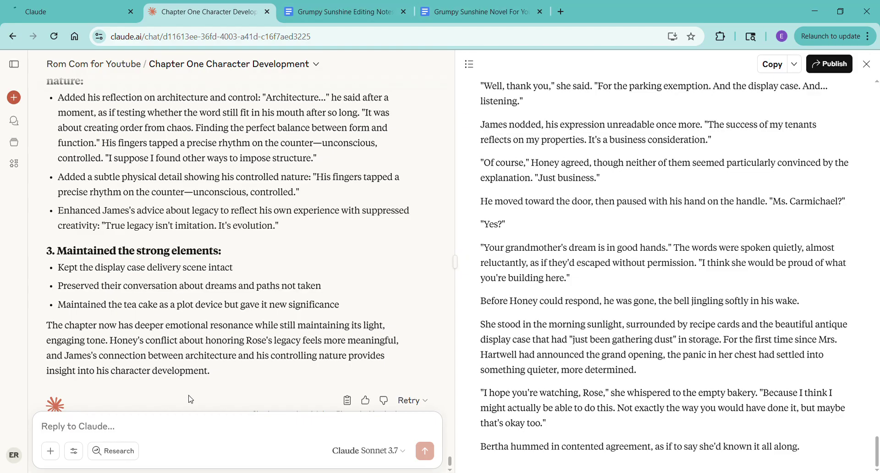
pyautogui.click(191, 422)
pyautogui.write('any ')
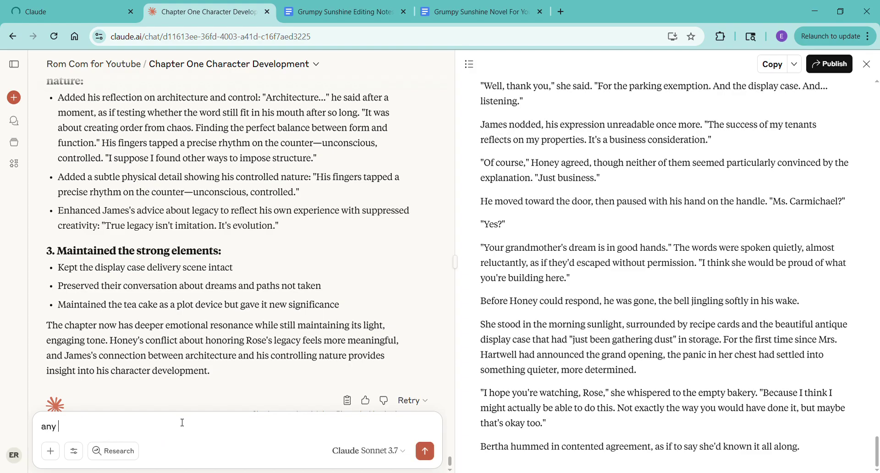
pyautogui.write('changes that need ')
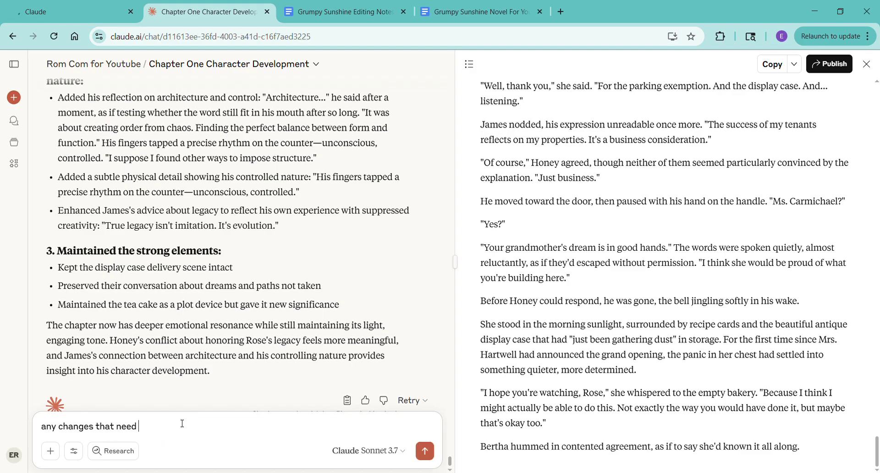
pyautogui.write('to be made now?')
pyautogui.press('Return')
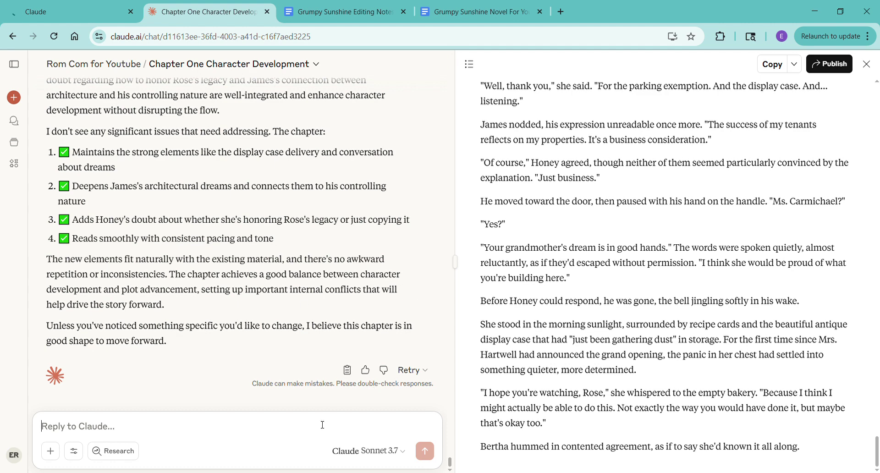
# Step: Ask Claude "any repetition we need to clean up?" and approve the proposed cleanup by replying "yes please"
pyautogui.write('an')
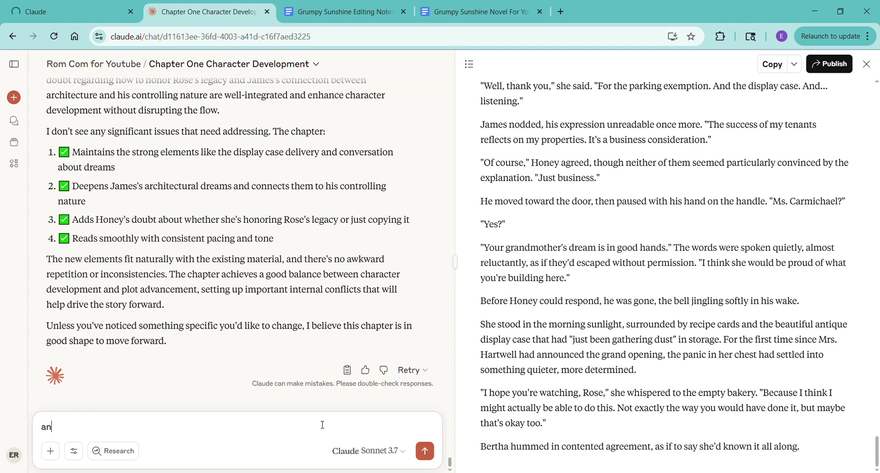
pyautogui.write('y repetition we ne')
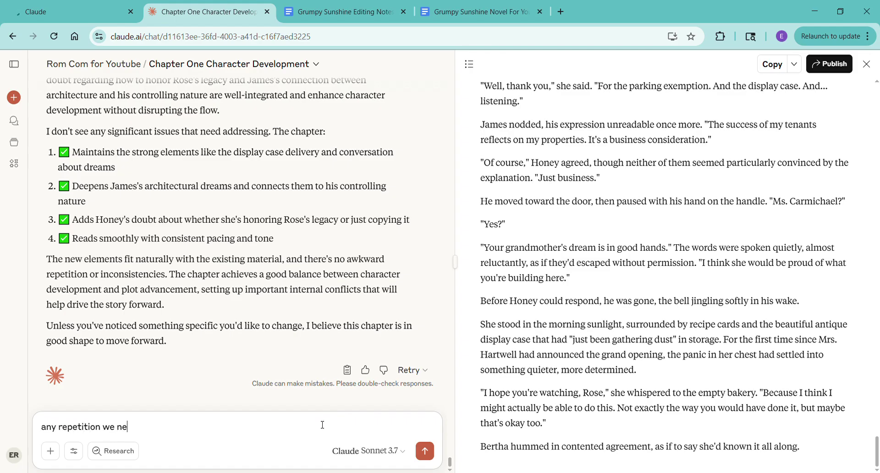
pyautogui.write('ed to clean up?')
pyautogui.press('Return')
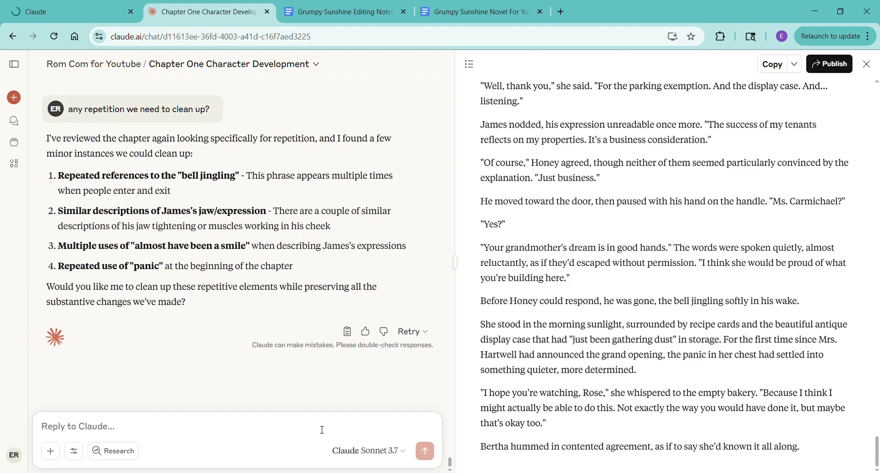
pyautogui.write('yes')
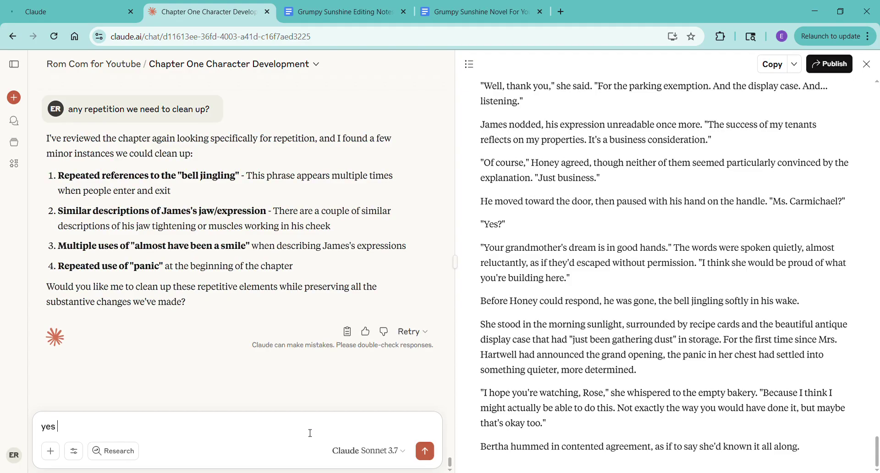
pyautogui.write(' please')
pyautogui.press('Return')
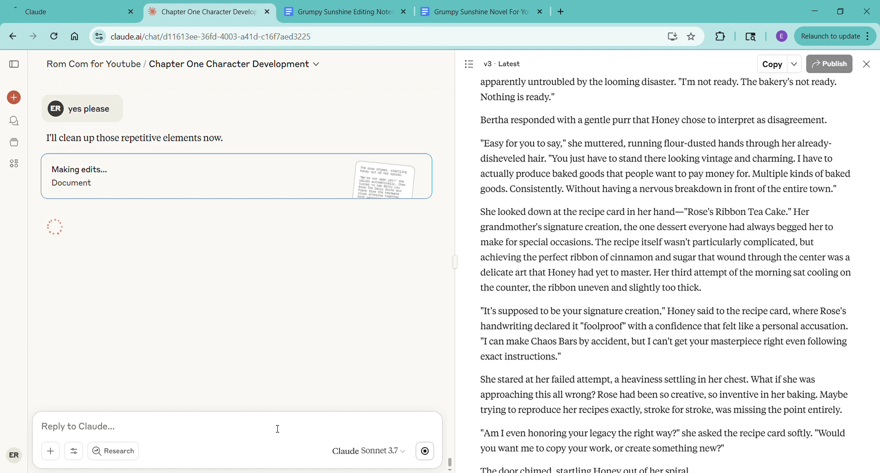
# Step: Highlight the Chapter 6 notes in gray in the Grumpy Sunshine Editing Notes document and look over the remaining notes
pyautogui.click(313, 21)
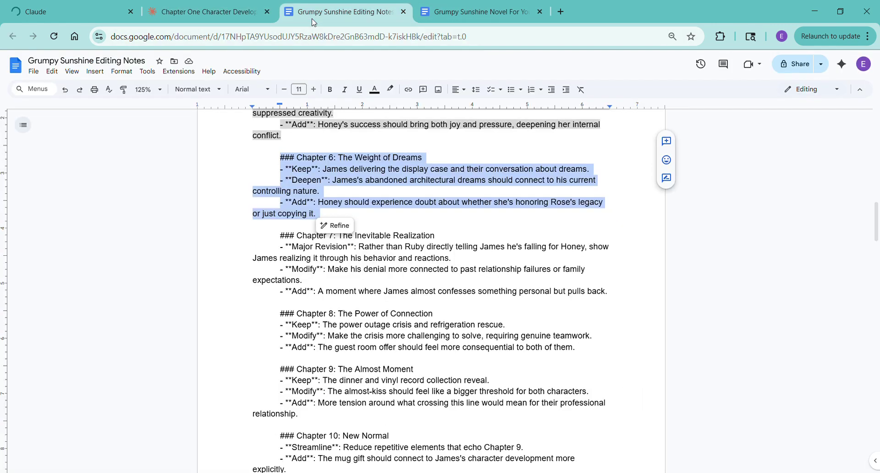
pyautogui.click(394, 91)
pyautogui.click(460, 124)
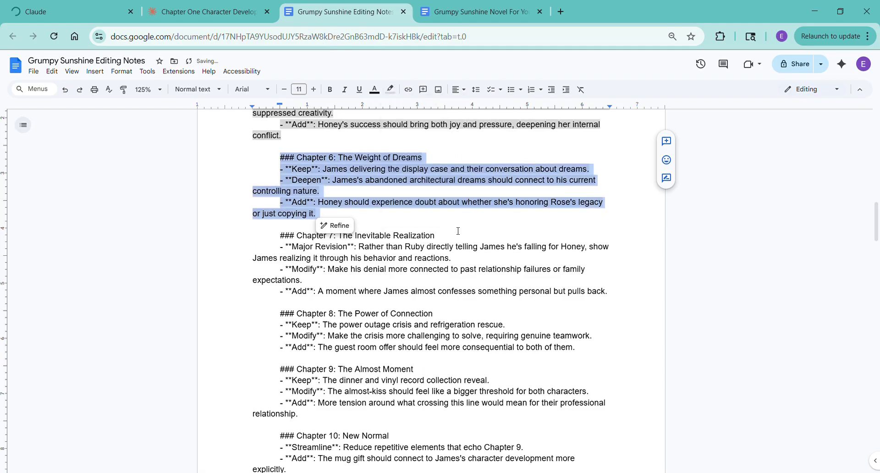
pyautogui.press('Right')
pyautogui.scroll(-20, 532, 352)
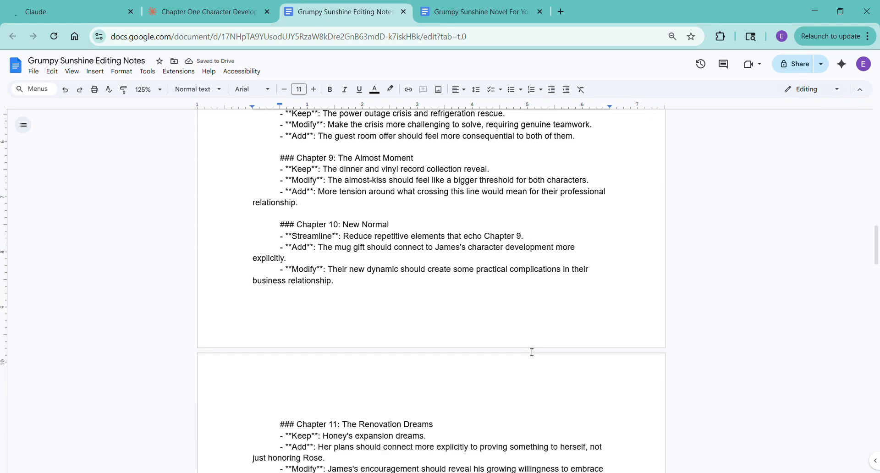
pyautogui.scroll(-15, 530, 347)
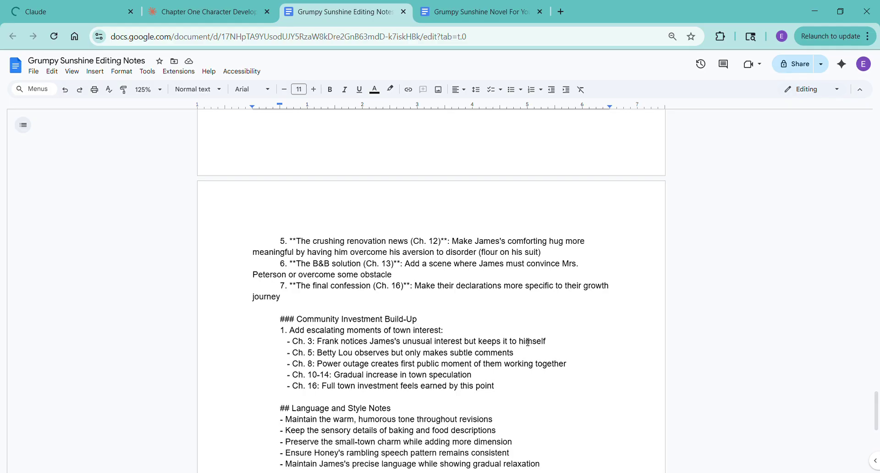
pyautogui.scroll(20, 527, 341)
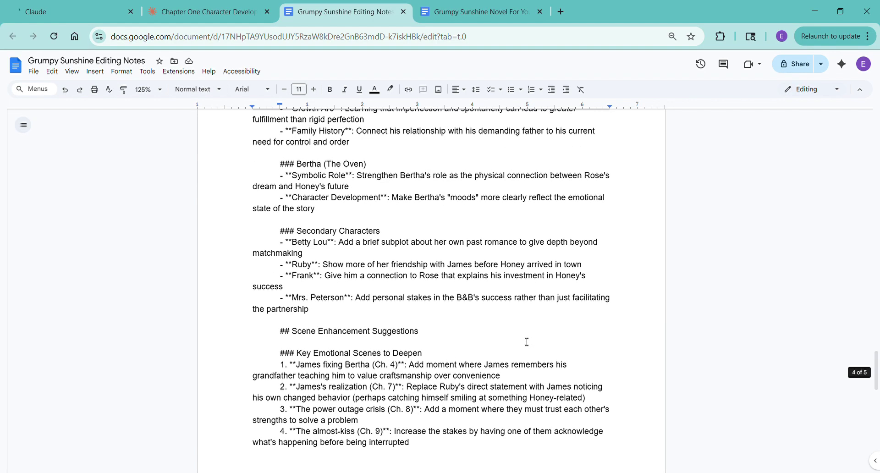
pyautogui.scroll(10, 527, 343)
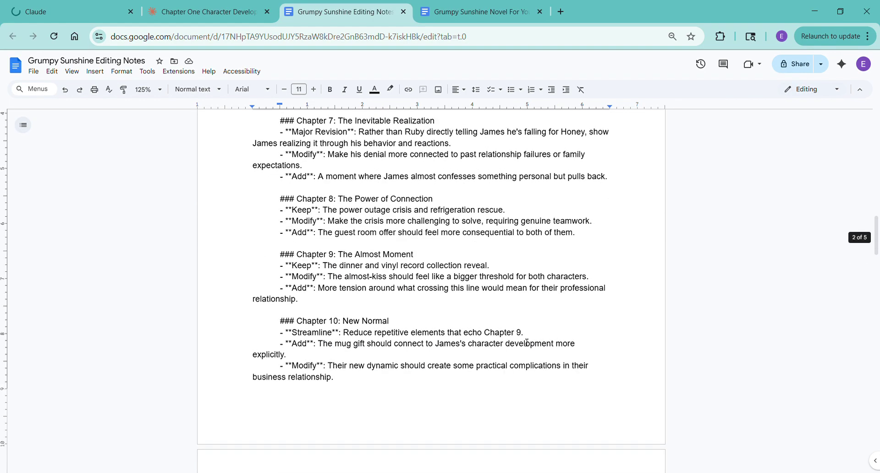
pyautogui.scroll(-4, 524, 345)
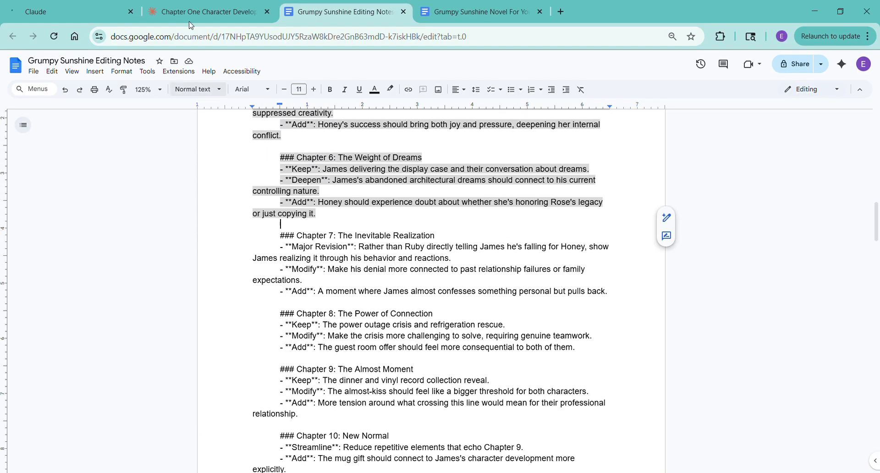
# Step: Return to the Claude chat, copy the revised Chapter 6 document to the project, and copy its text
pyautogui.click(193, 11)
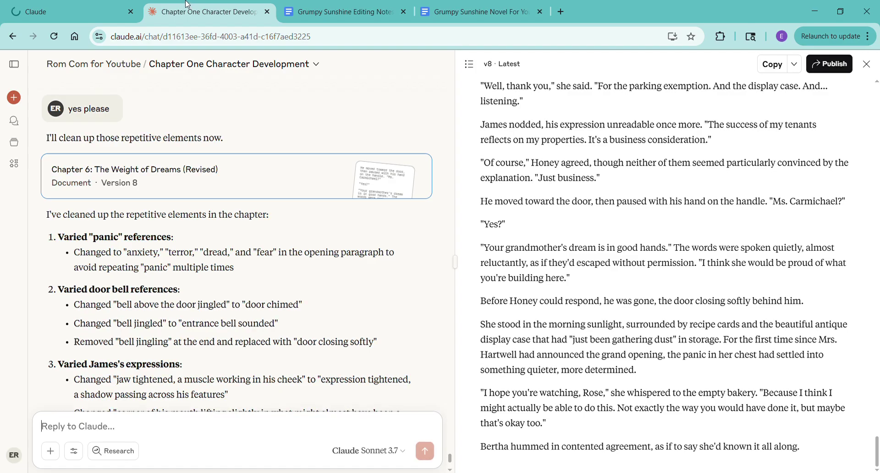
pyautogui.click(793, 65)
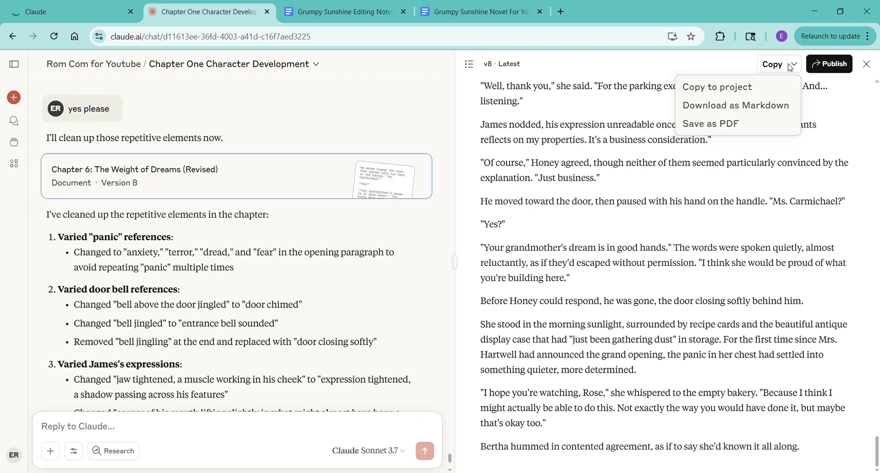
pyautogui.click(723, 87)
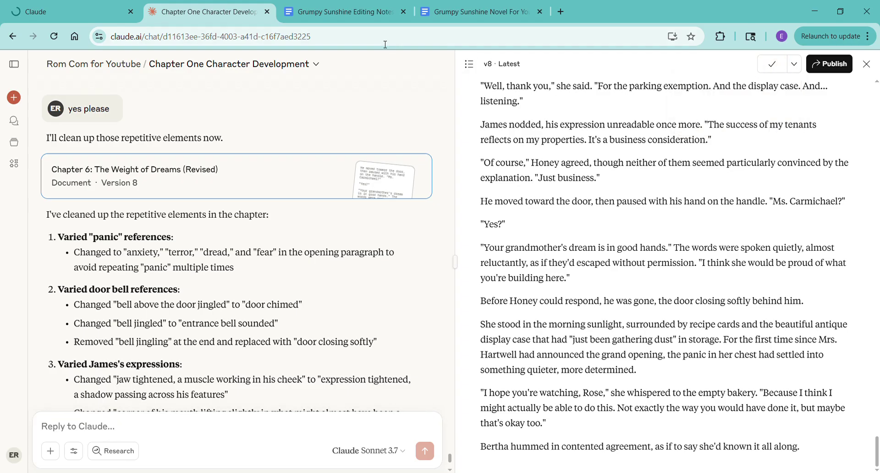
# Step: Paste the revised Chapter 6 onto the blank last page of the Grumpy Sunshine Novel For YouTube document and check the word count
pyautogui.click(463, 12)
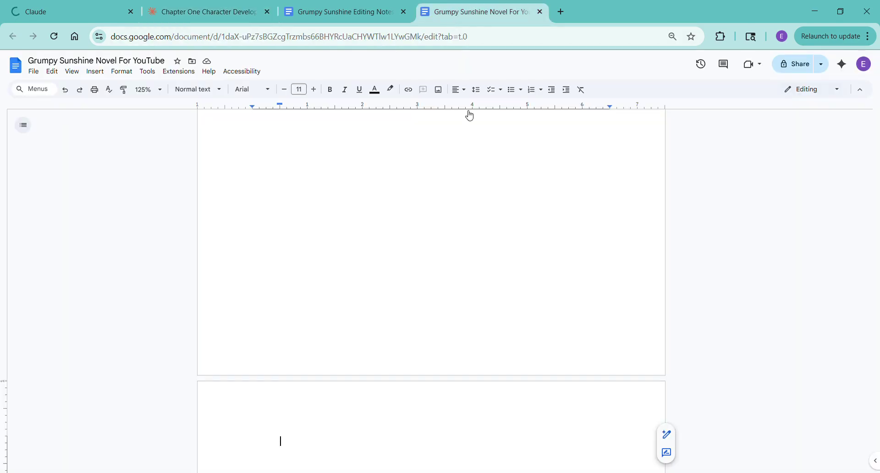
pyautogui.rightClick(284, 443)
pyautogui.click(336, 309)
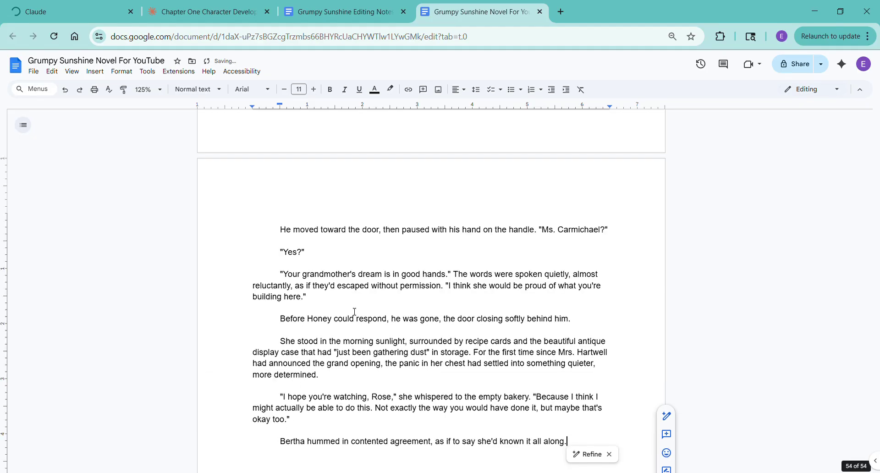
pyautogui.hotkey('ctrl', 'shift', 'c')
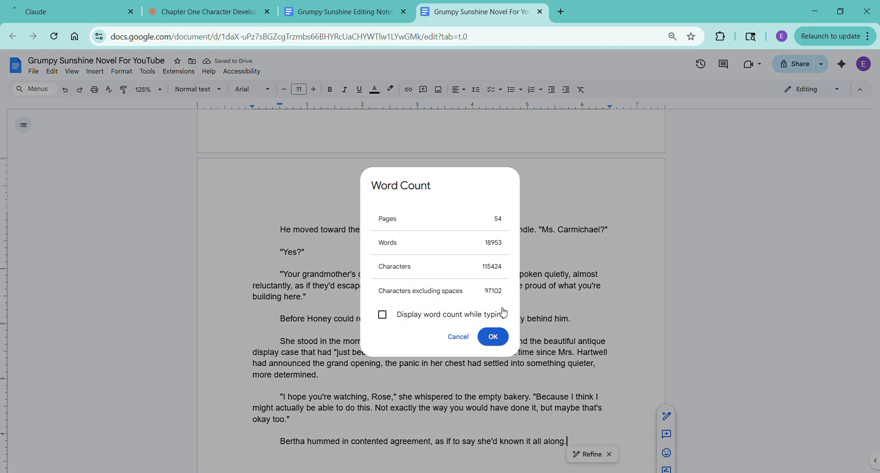
pyautogui.click(498, 339)
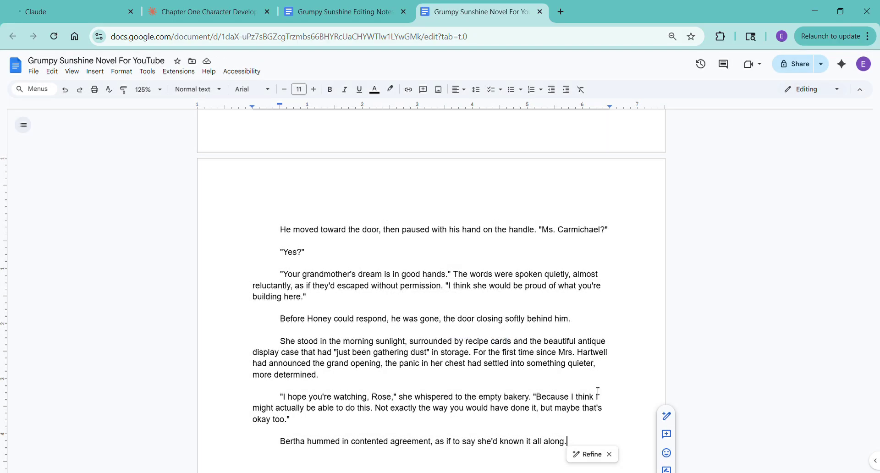
# Step: Insert a page break after the end of Chapter 6 in the novel document, consulting the editing notes for the next chapter
pyautogui.hotkey('ctrl', 'Return')
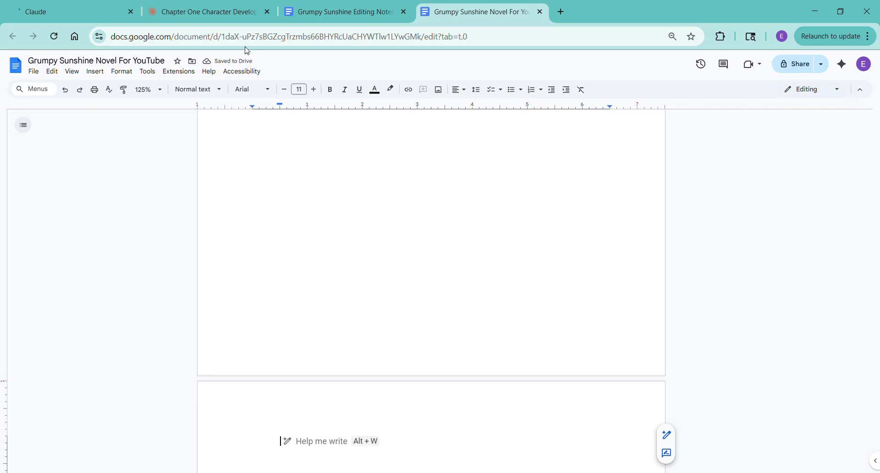
pyautogui.click(317, 10)
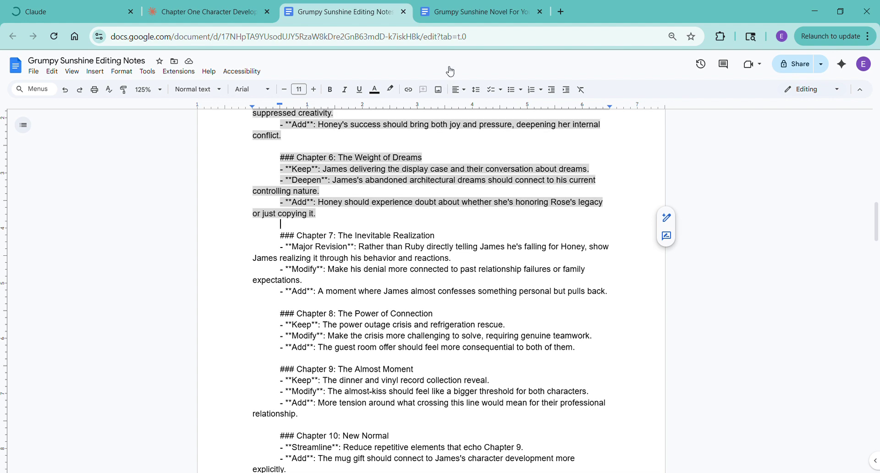
pyautogui.click(464, 14)
pyautogui.scroll(-2, 537, 286)
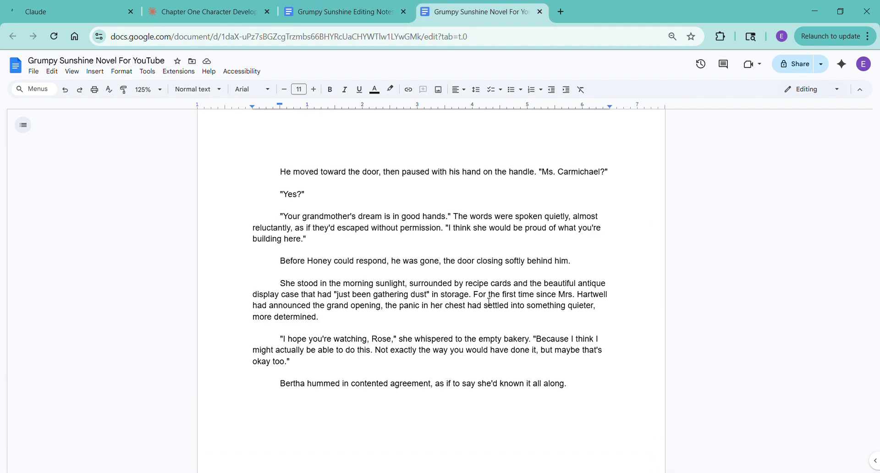